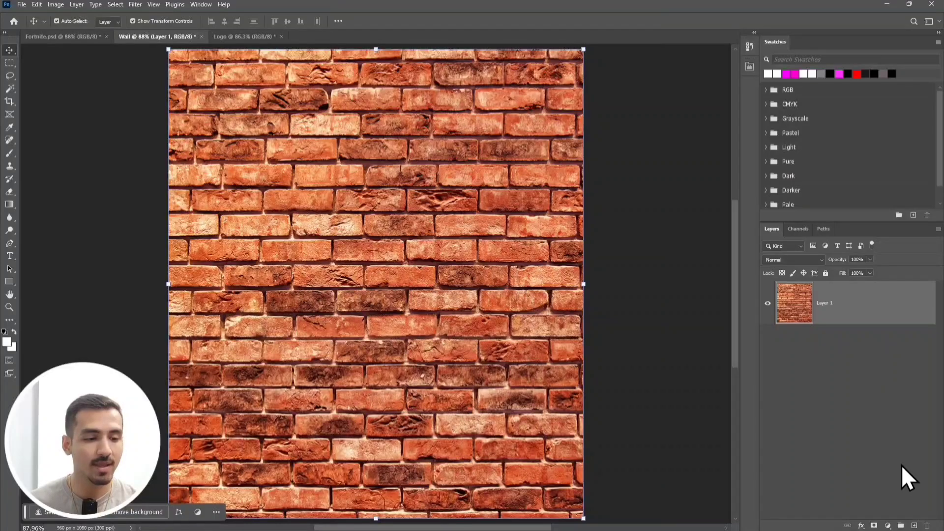
# Add a Black & White adjustment layer above the brick wall with Reds, Yellows, Greens, Cyans, Blues and Magentas all set to 0.
pyautogui.click(887, 525)
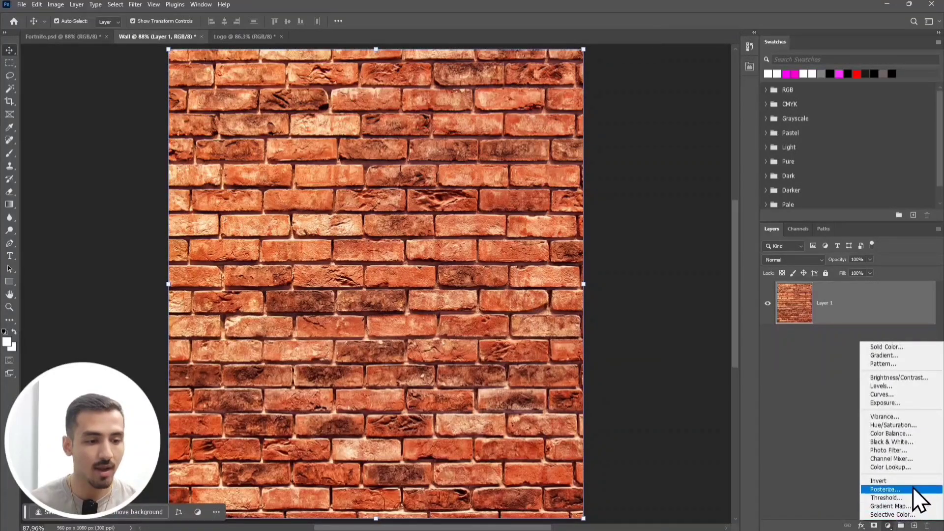
pyautogui.click(891, 442)
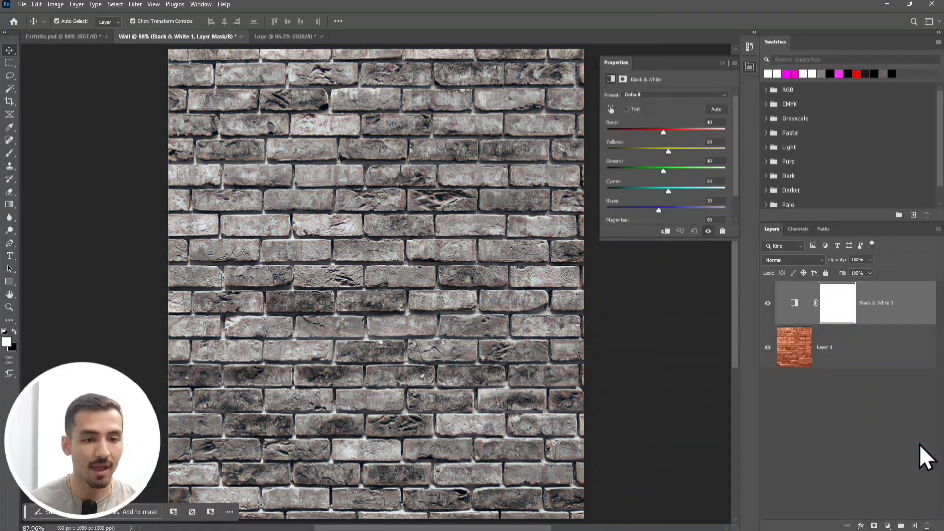
pyautogui.click(721, 122)
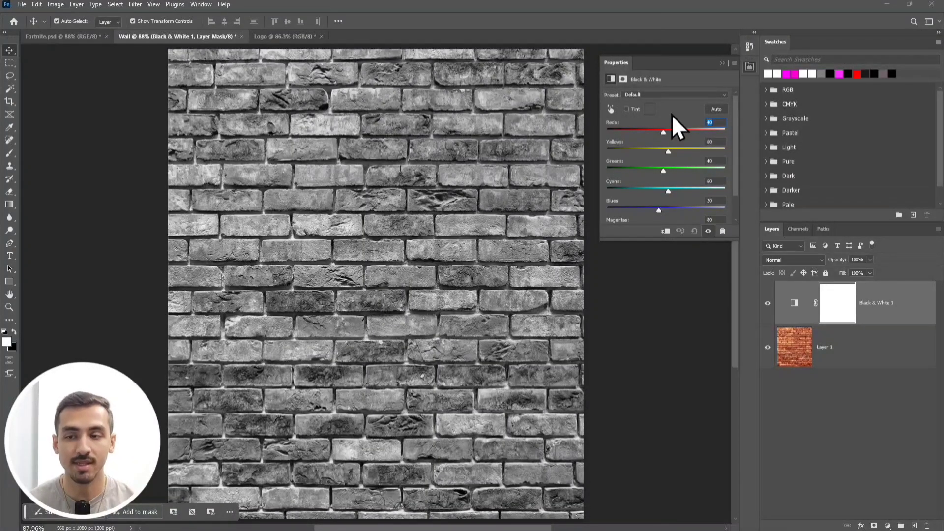
pyautogui.write('0')
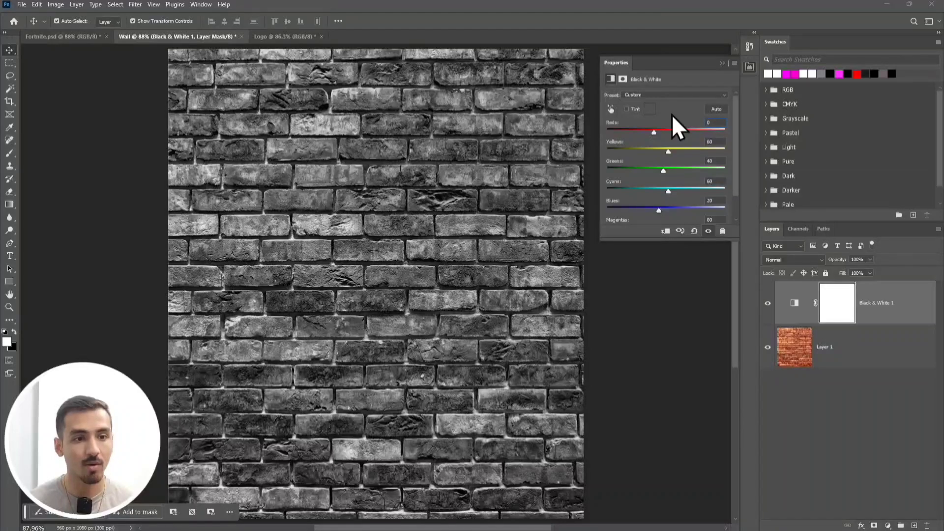
pyautogui.press('Tab')
pyautogui.write('0')
pyautogui.press('Tab')
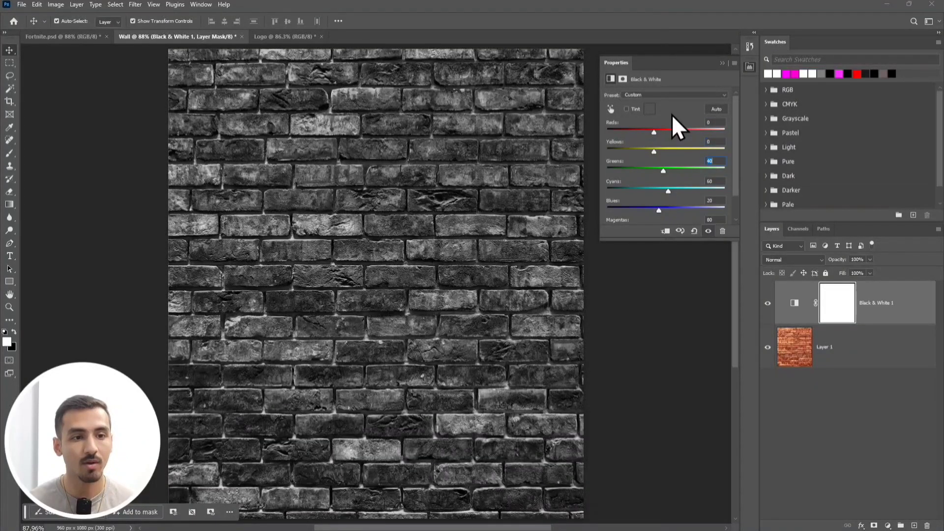
pyautogui.write('0')
pyautogui.press('Tab')
pyautogui.write('0')
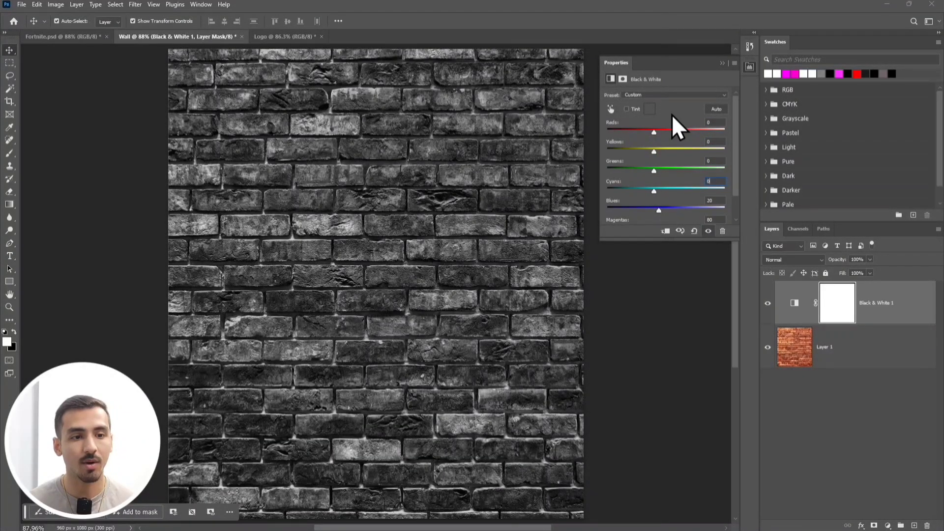
pyautogui.press('Tab')
pyautogui.write('0')
pyautogui.press('Tab')
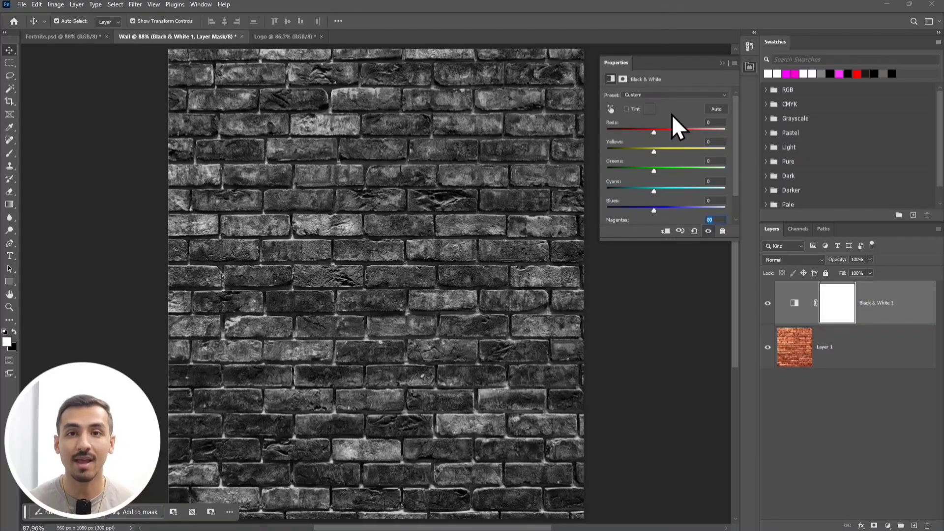
pyautogui.write('0')
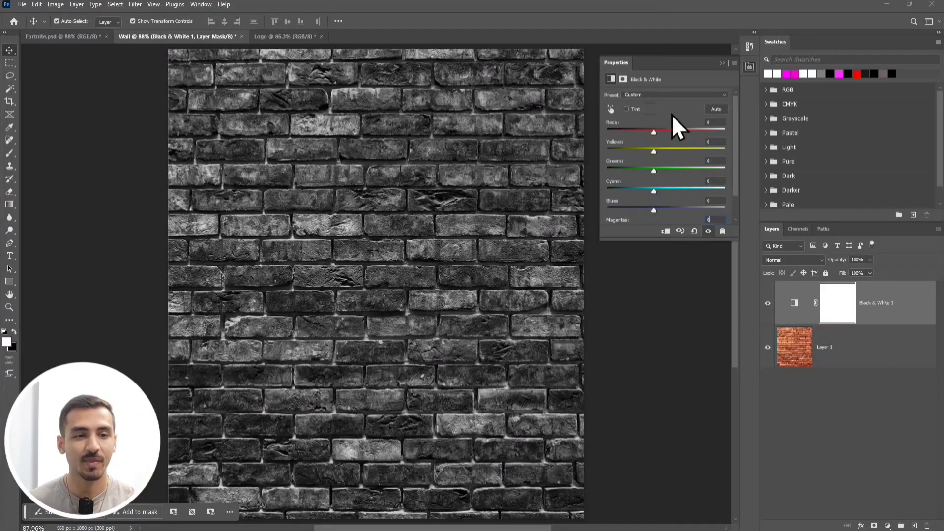
pyautogui.click(720, 62)
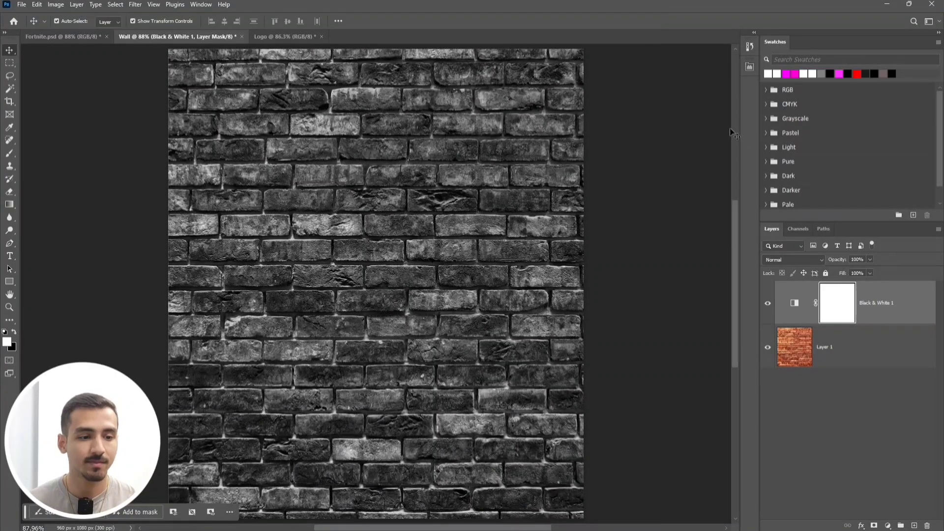
# Add a Hue/Saturation adjustment layer above the Black & White one and darken the wall to a Lightness of -41.
pyautogui.click(888, 525)
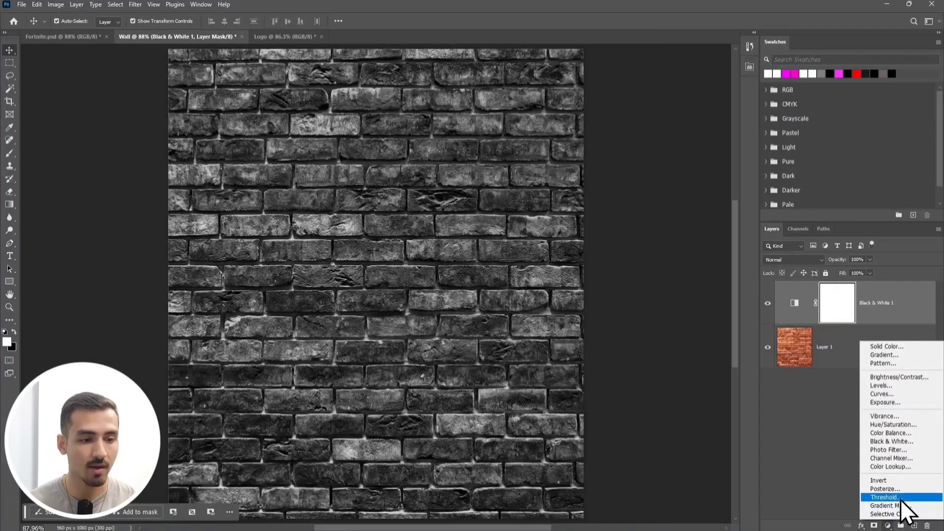
pyautogui.click(921, 426)
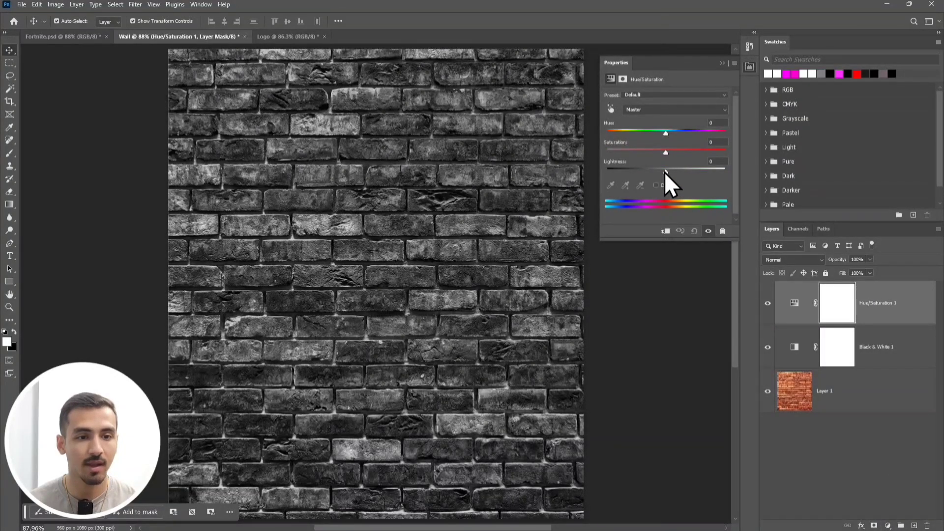
pyautogui.moveTo(665, 172); pyautogui.dragTo(641, 169)
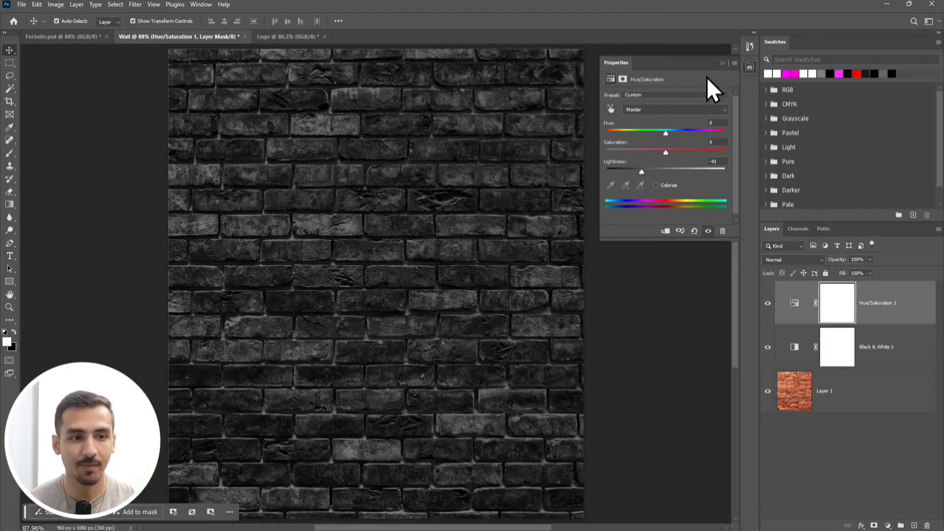
pyautogui.click(722, 64)
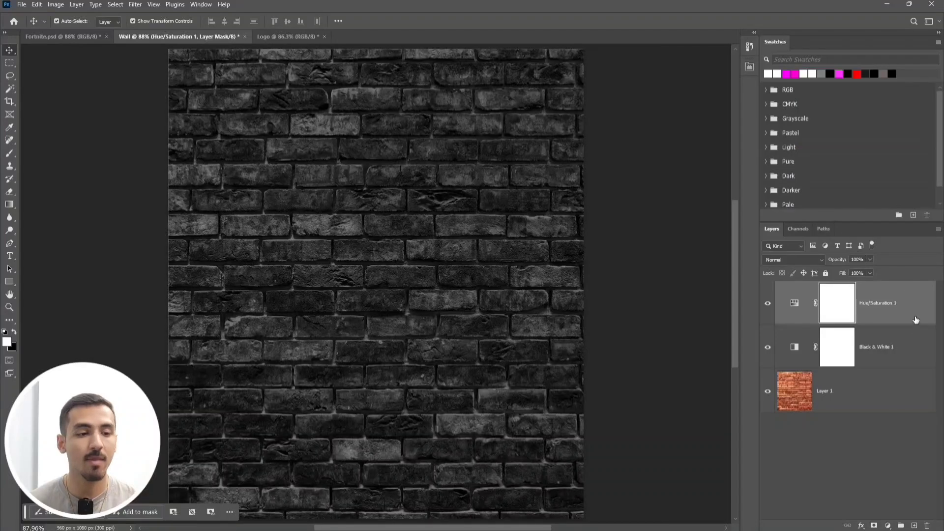
# Combine the brick wall layer and its two adjustment layers into a single Smart Object.
pyautogui.keyDown('ctrl'); pyautogui.click(903, 353); pyautogui.keyUp('ctrl')
pyautogui.keyDown('ctrl'); pyautogui.click(876, 389); pyautogui.keyUp('ctrl')
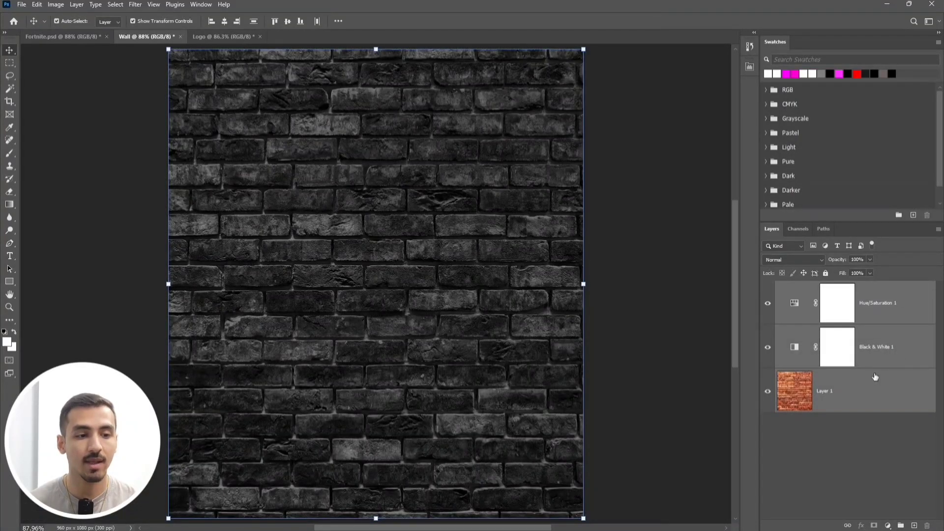
pyautogui.rightClick(881, 362)
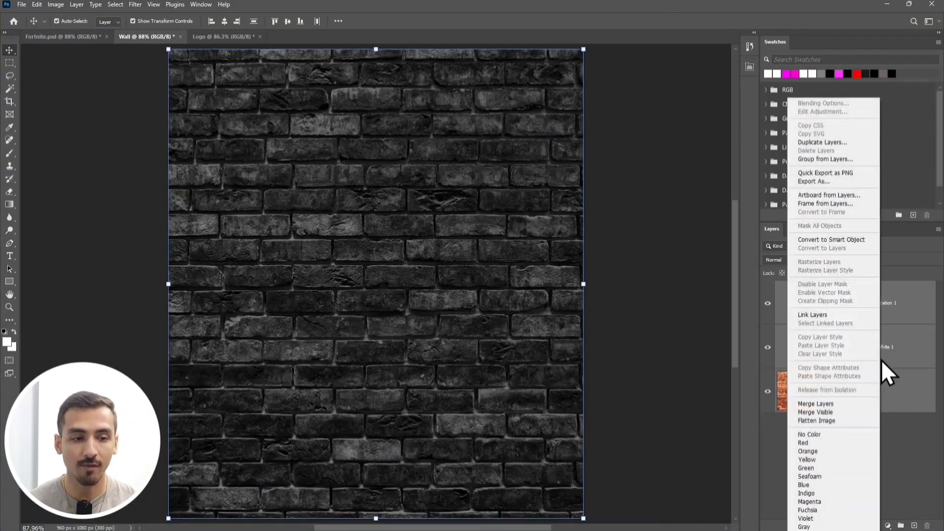
pyautogui.click(852, 242)
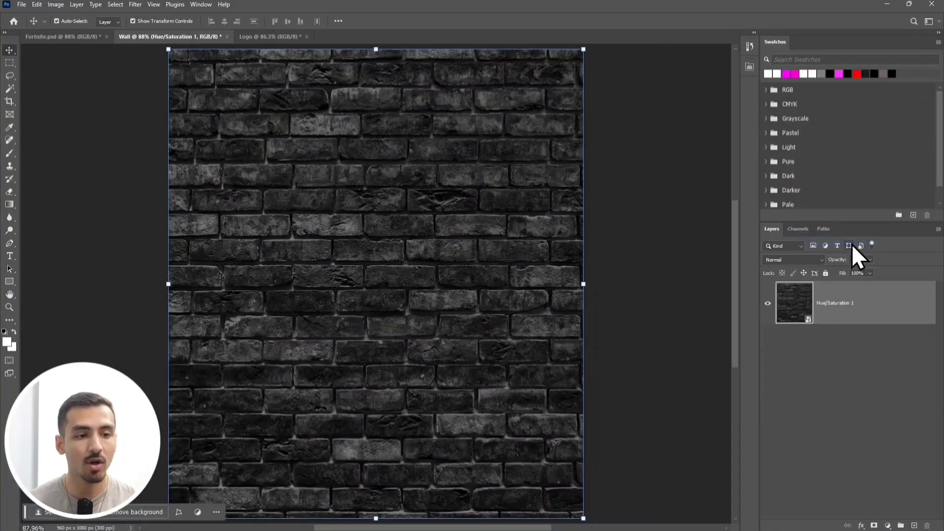
# Duplicate the wall Smart Object into the Fortnite.psd document and switch to that document.
pyautogui.rightClick(851, 290)
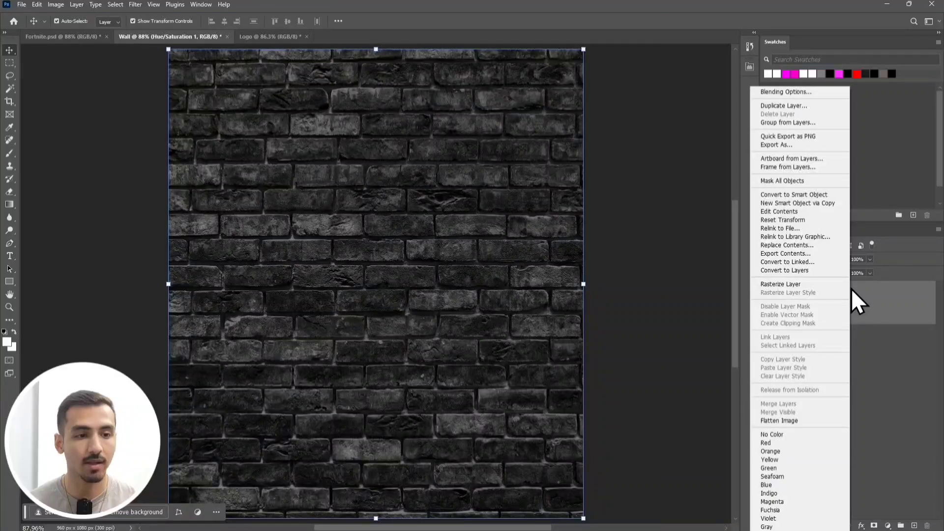
pyautogui.click(812, 109)
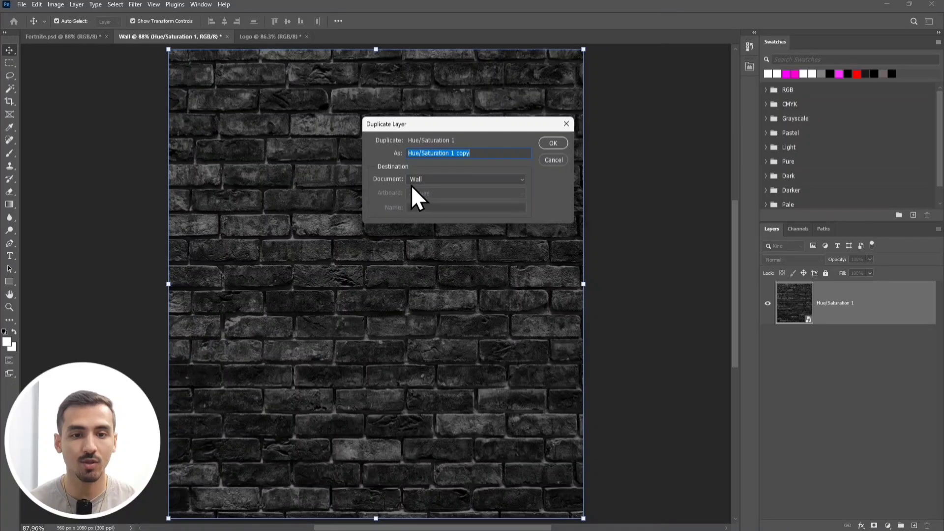
pyautogui.click(427, 181)
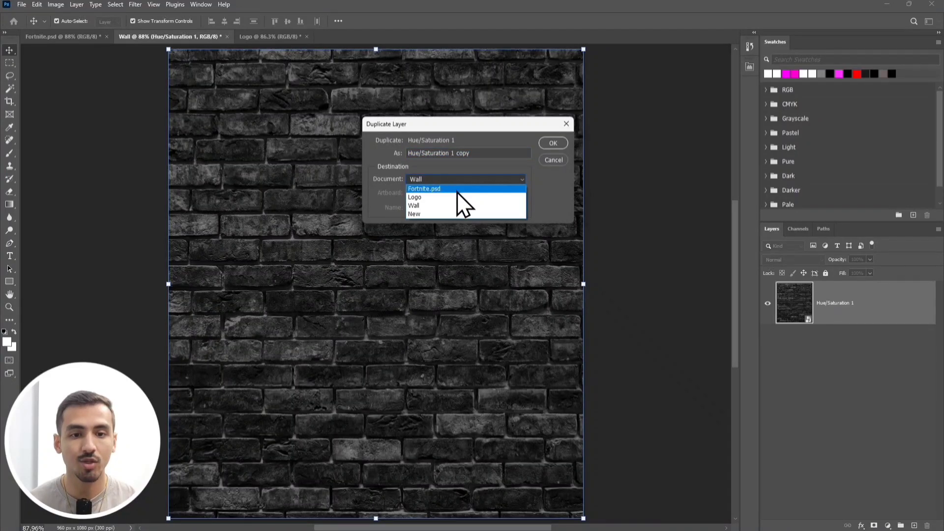
pyautogui.click(456, 191)
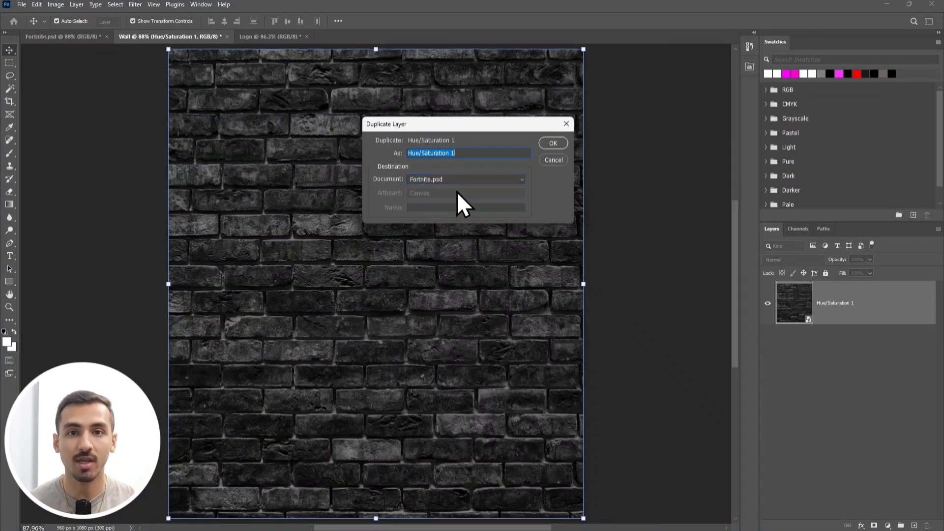
pyautogui.click(548, 144)
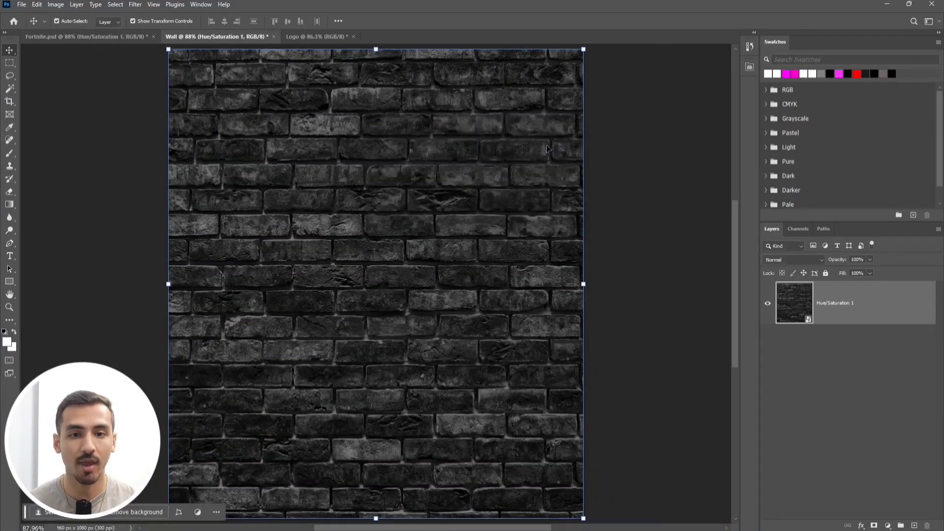
pyautogui.click(143, 40)
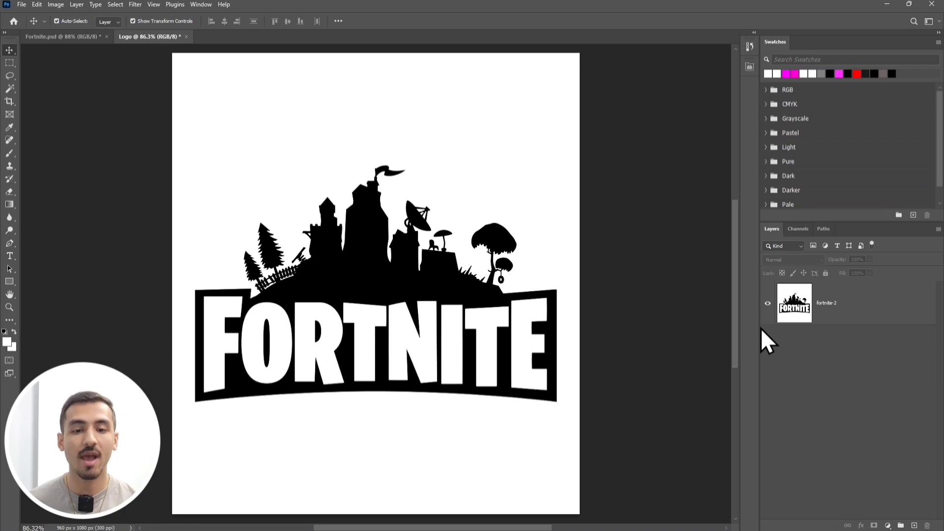
# Select the white areas of the fortnite-2 logo layer with Color Range at fuzziness 200, delete them and clear the selection.
pyautogui.click(830, 316)
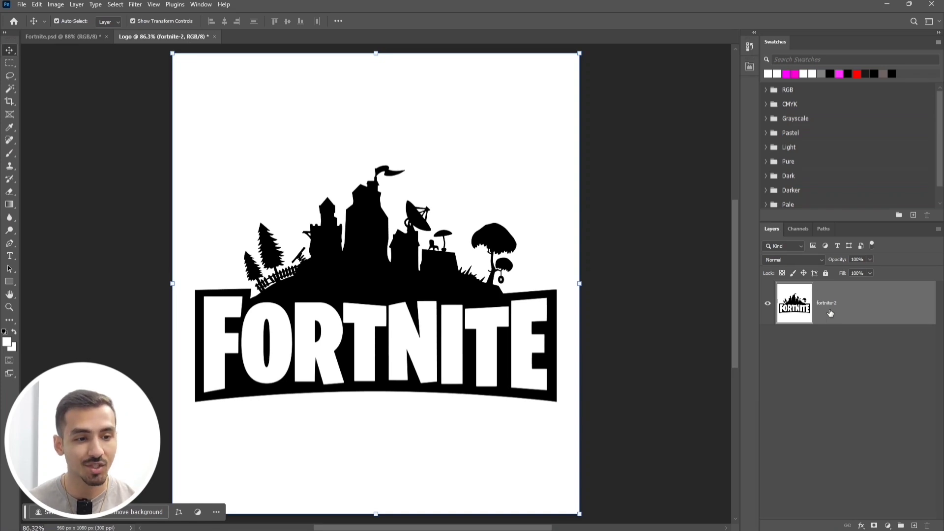
pyautogui.click(117, 4)
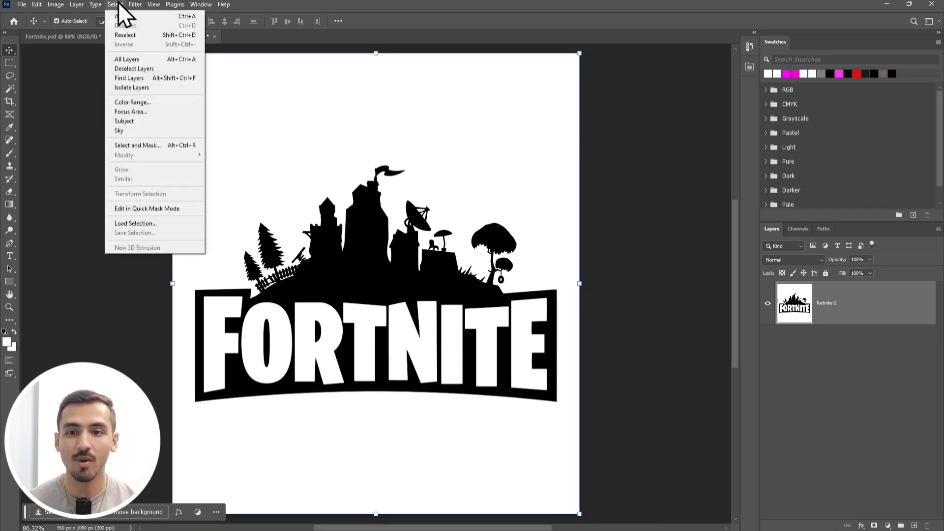
pyautogui.click(162, 104)
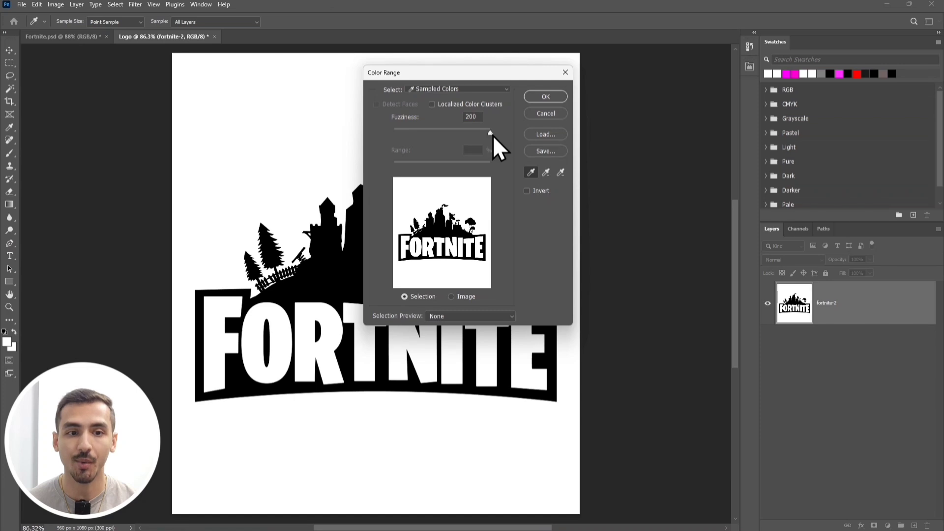
pyautogui.click(543, 97)
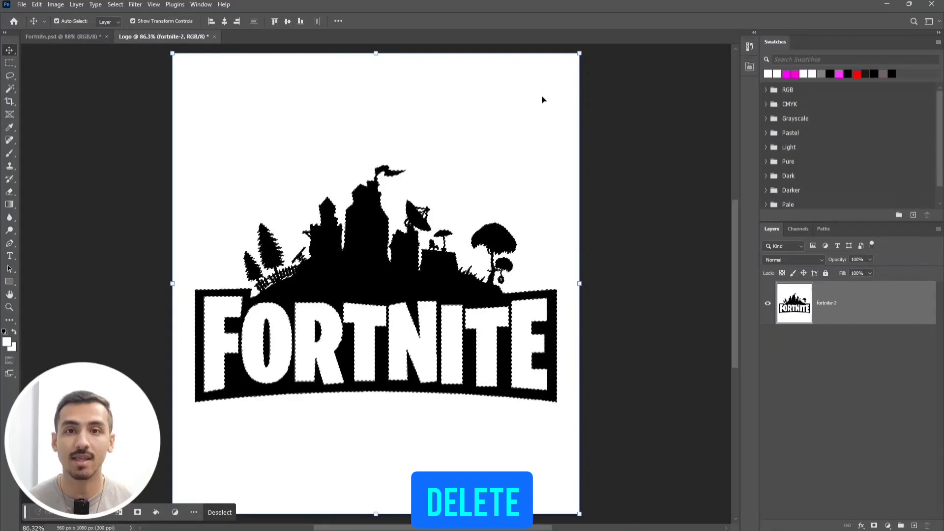
pyautogui.press('Delete')
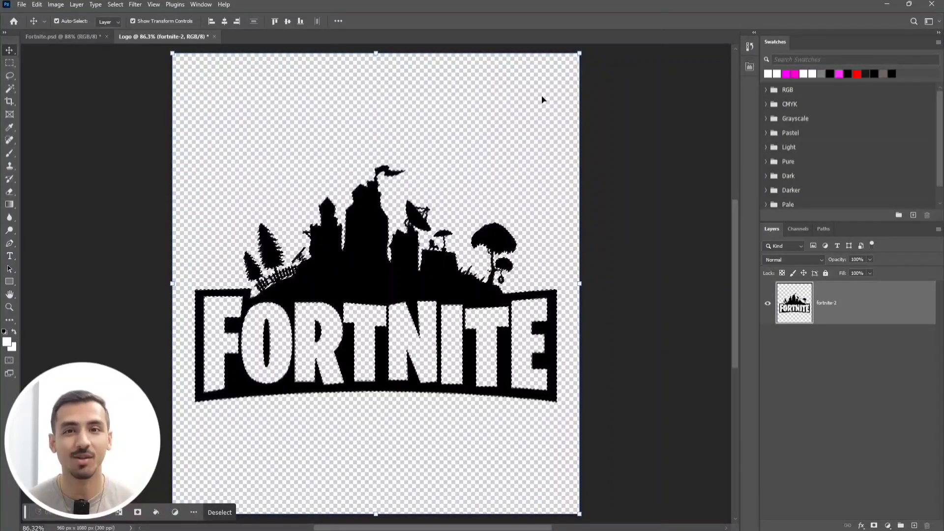
pyautogui.hotkey('ctrl', 'd')
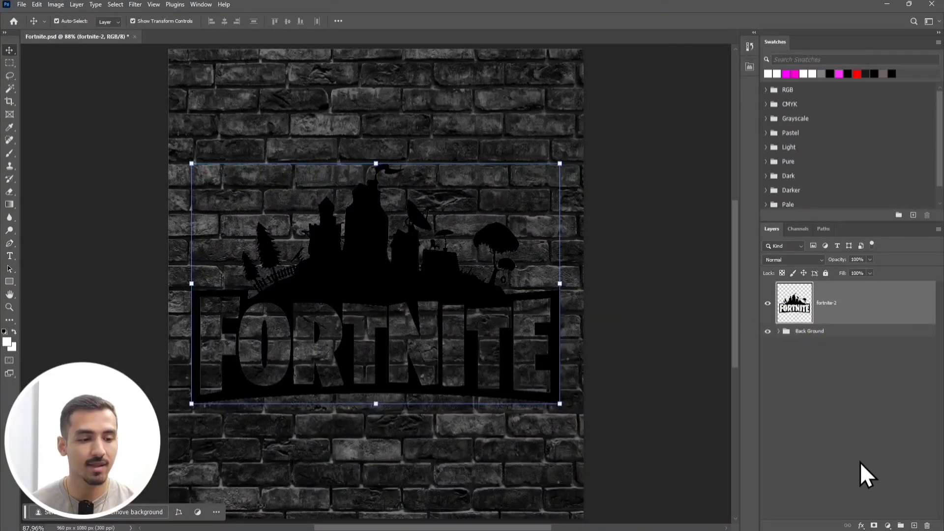
# Apply a white (ffffff) Color Overlay at 100% opacity to the fortnite-2 logo layer and convert the layer to a Smart Object.
pyautogui.click(861, 525)
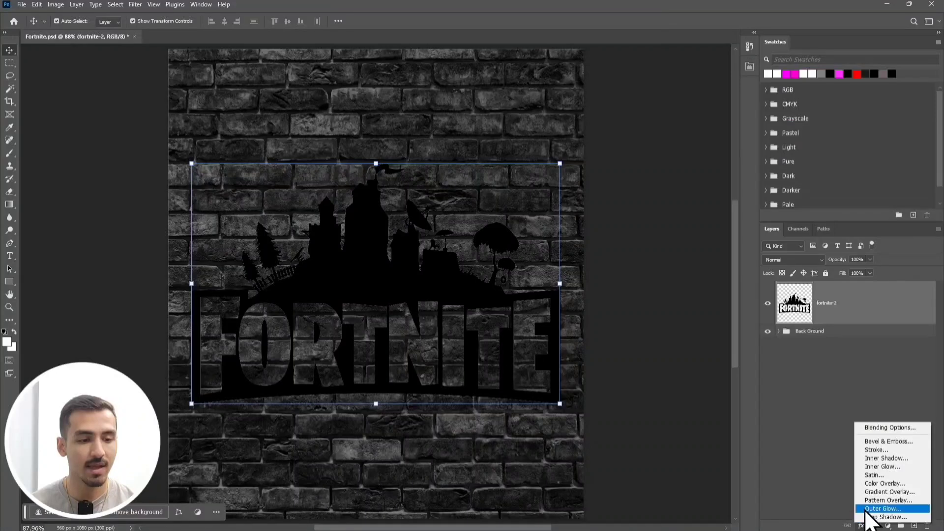
pyautogui.click(905, 484)
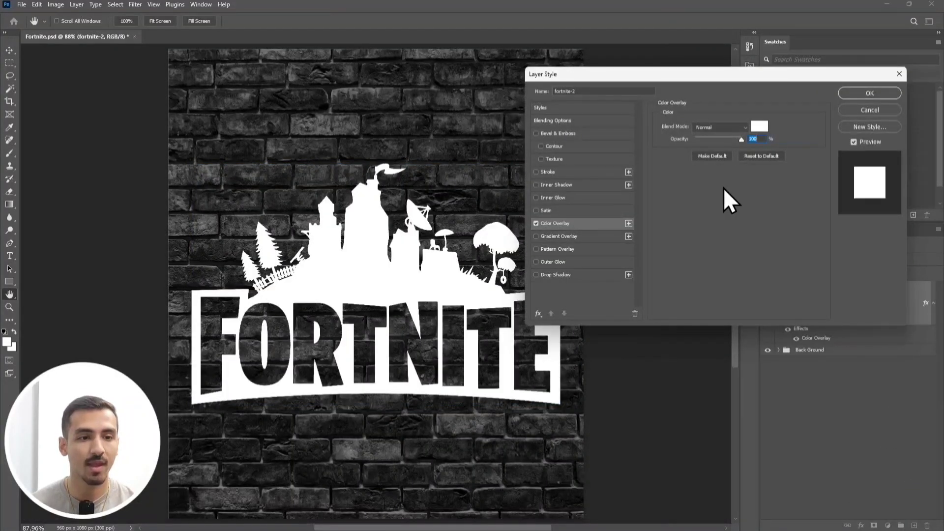
pyautogui.click(761, 128)
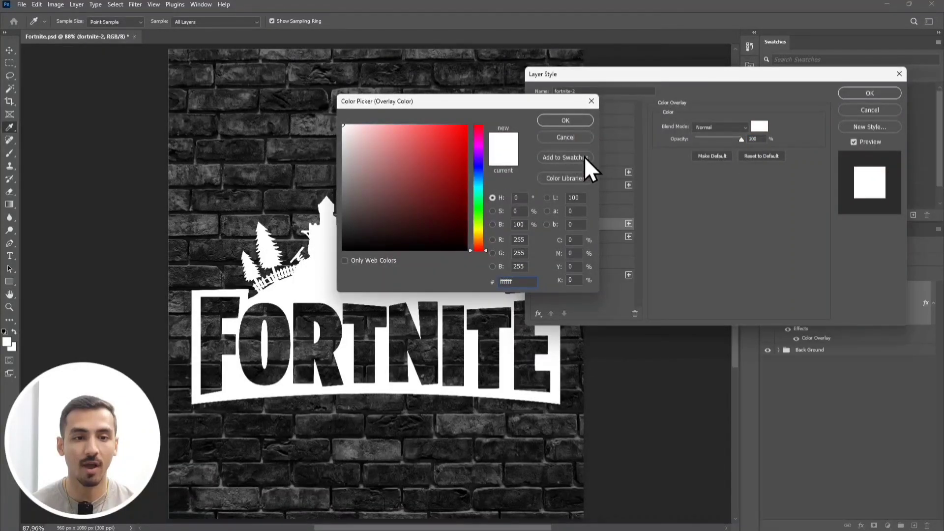
pyautogui.click(570, 122)
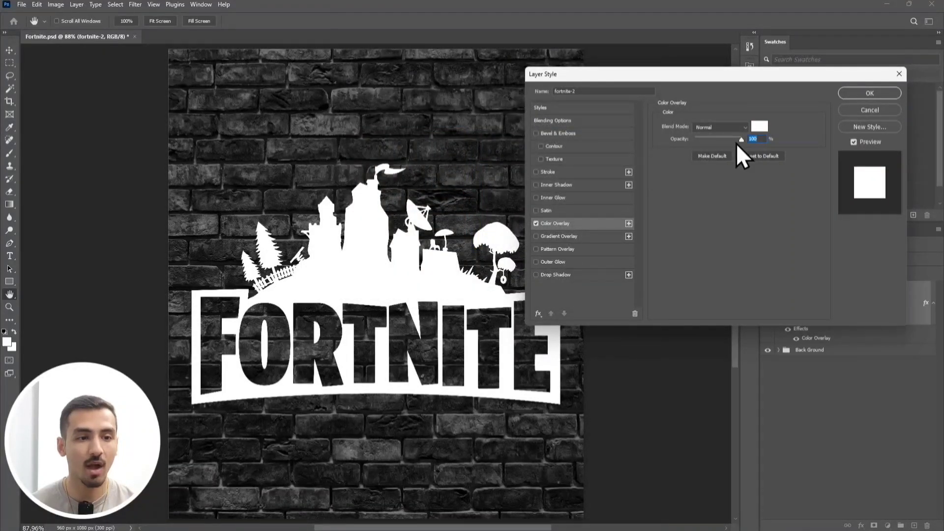
pyautogui.click(850, 95)
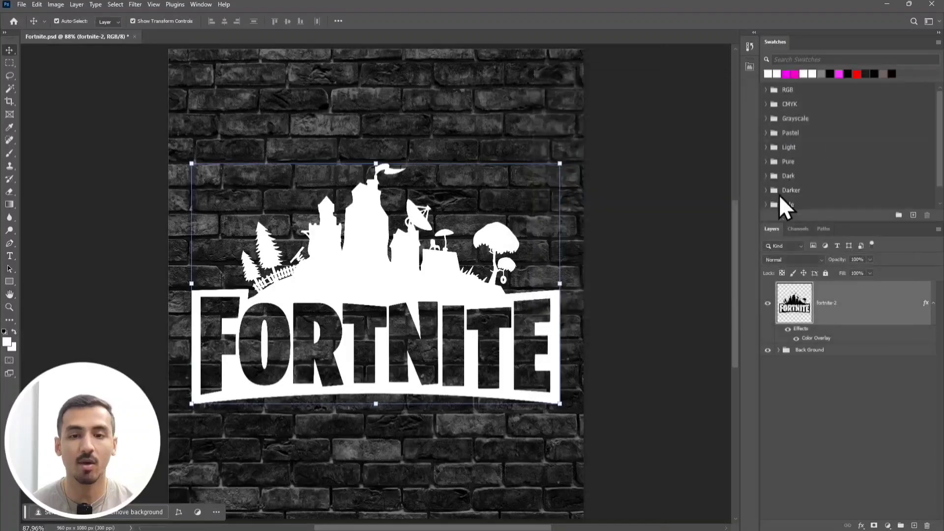
pyautogui.rightClick(890, 301)
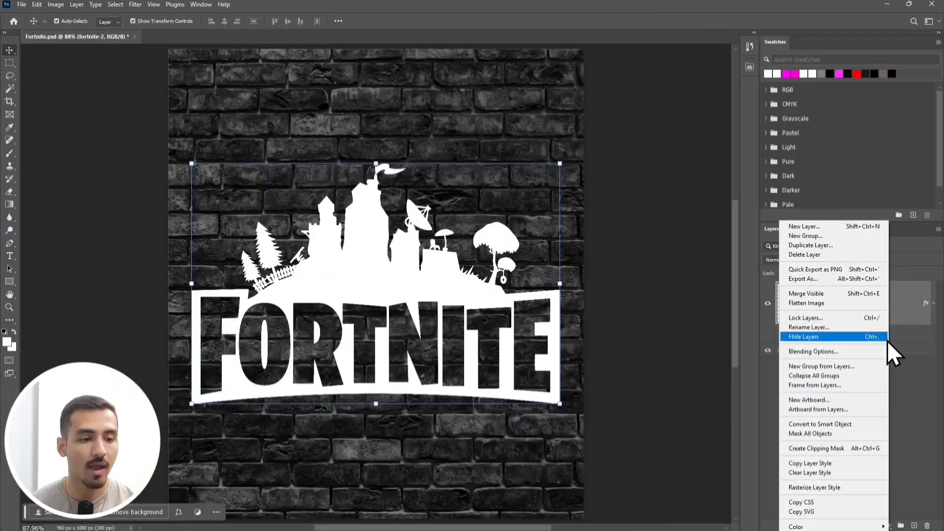
pyautogui.click(871, 423)
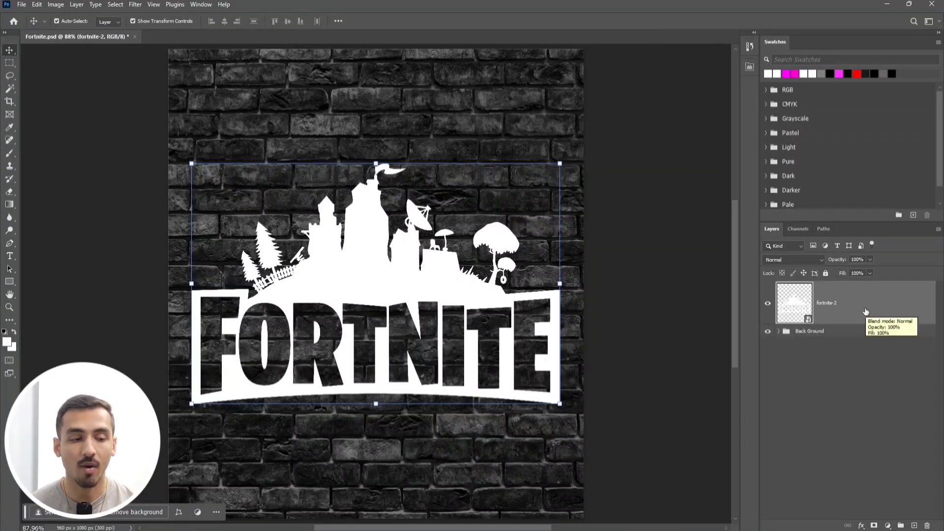
# Set the fill opacity of the fortnite-2 logo layer to 0% in its blending options.
pyautogui.click(861, 526)
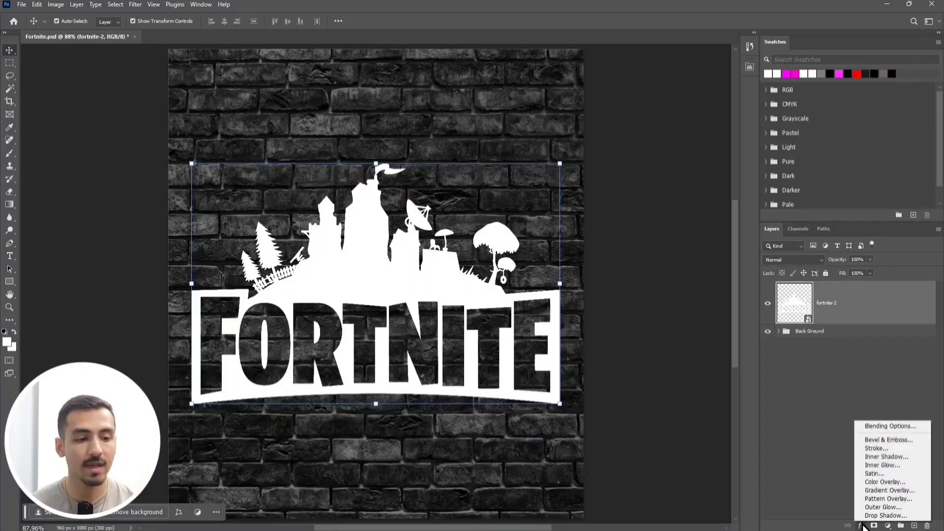
pyautogui.click(903, 428)
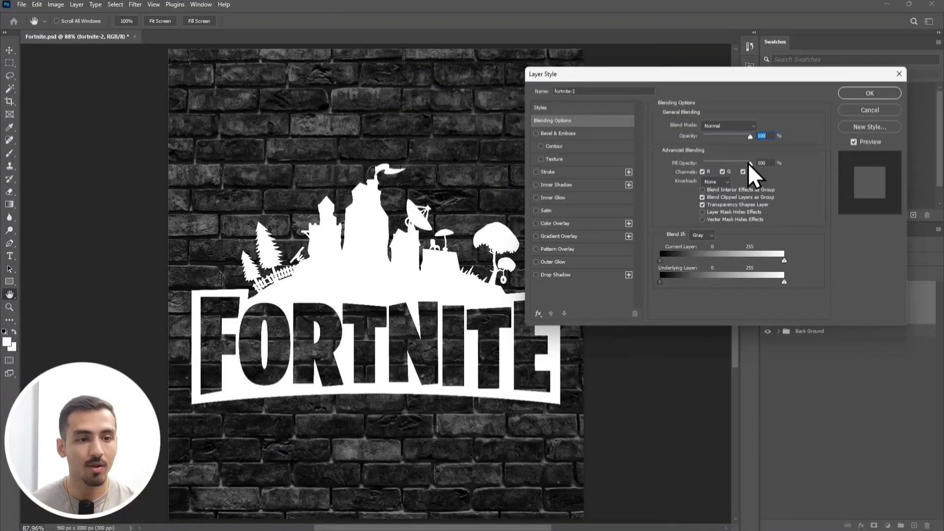
pyautogui.moveTo(747, 166); pyautogui.dragTo(702, 168)
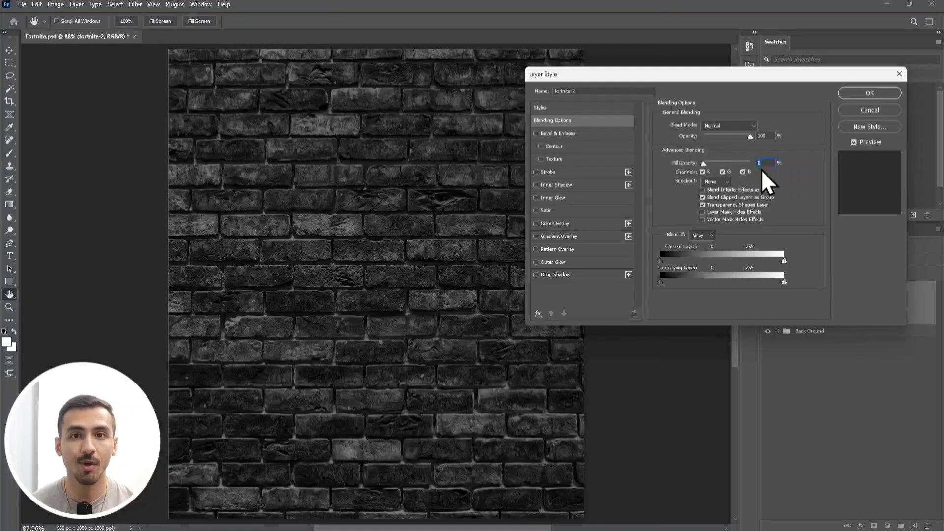
# Add a white 3 px outside Stroke at 100% opacity to the fortnite-2 layer and convert the layer to a Smart Object.
pyautogui.click(536, 171)
pyautogui.click(552, 175)
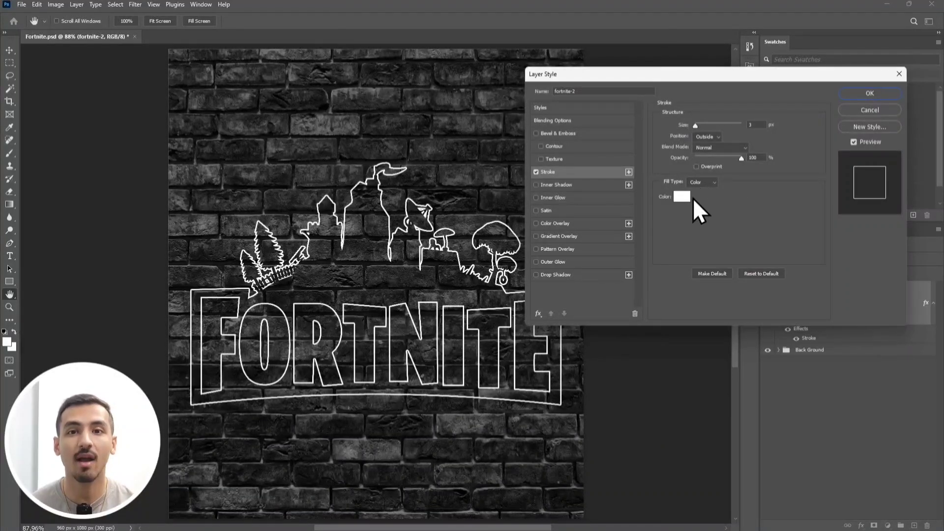
pyautogui.click(856, 95)
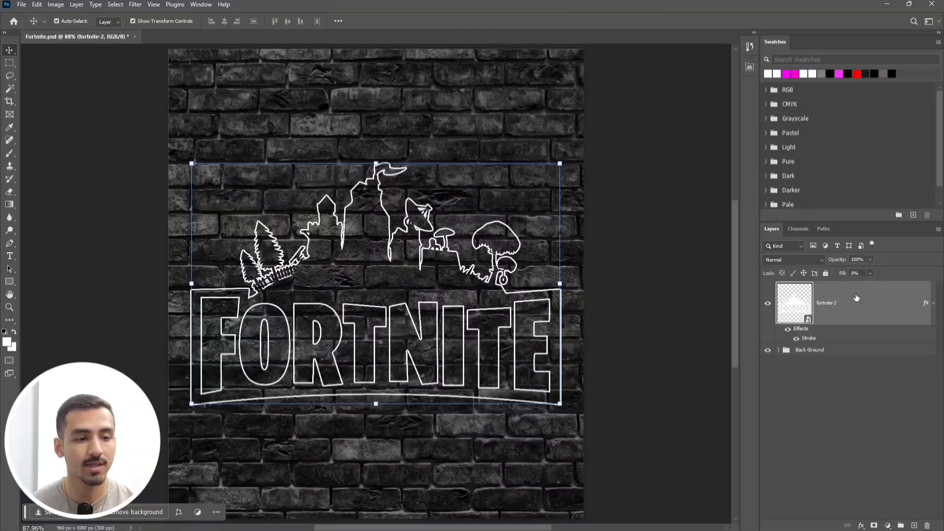
pyautogui.rightClick(864, 305)
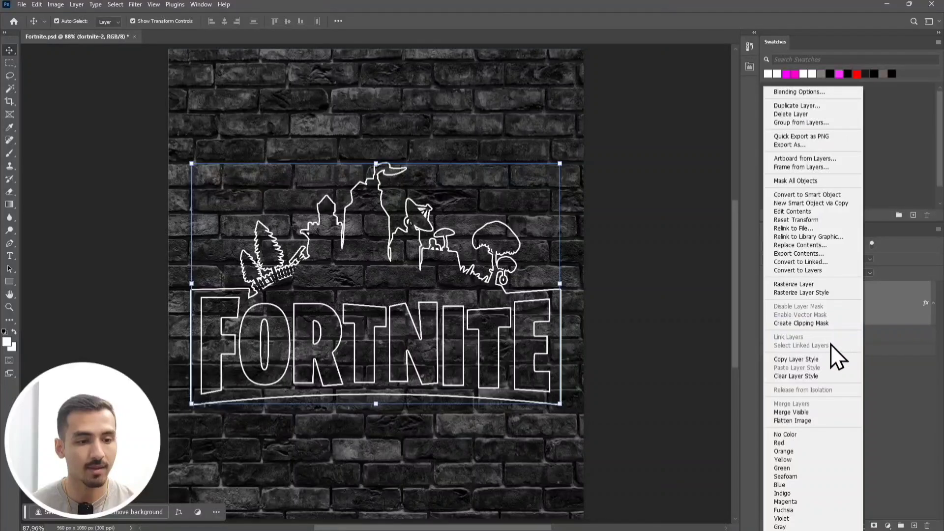
pyautogui.click(826, 197)
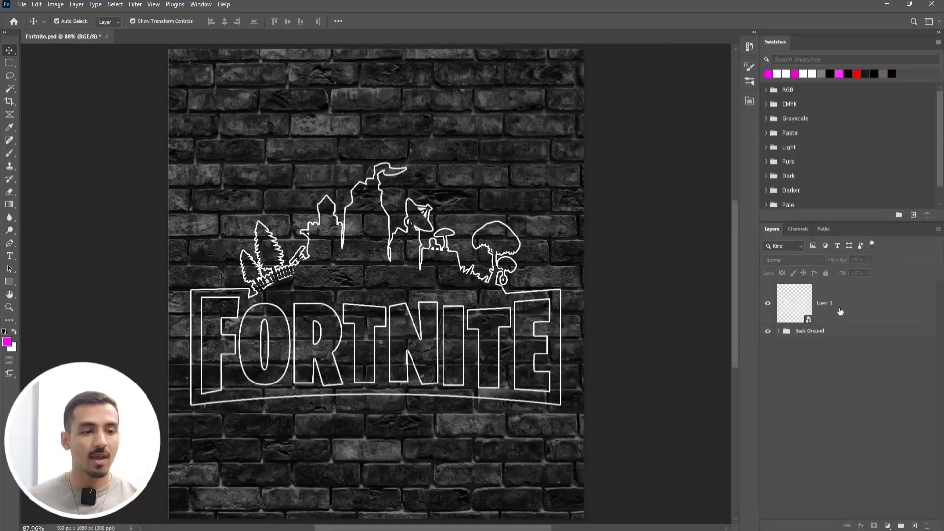
# Add a 2 px Stroke to the logo outline layer, positioned outside, with the Linear Dodge (Add) blend mode.
pyautogui.click(840, 311)
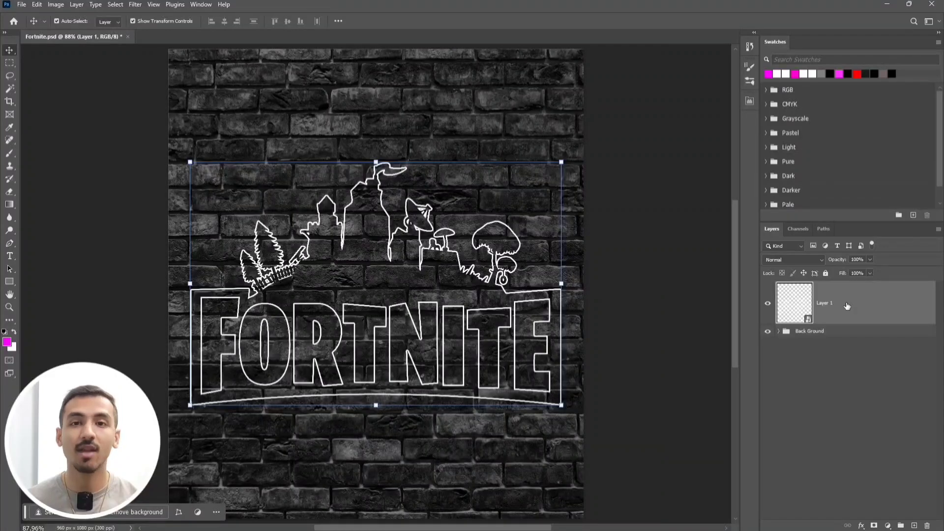
pyautogui.doubleClick(847, 305)
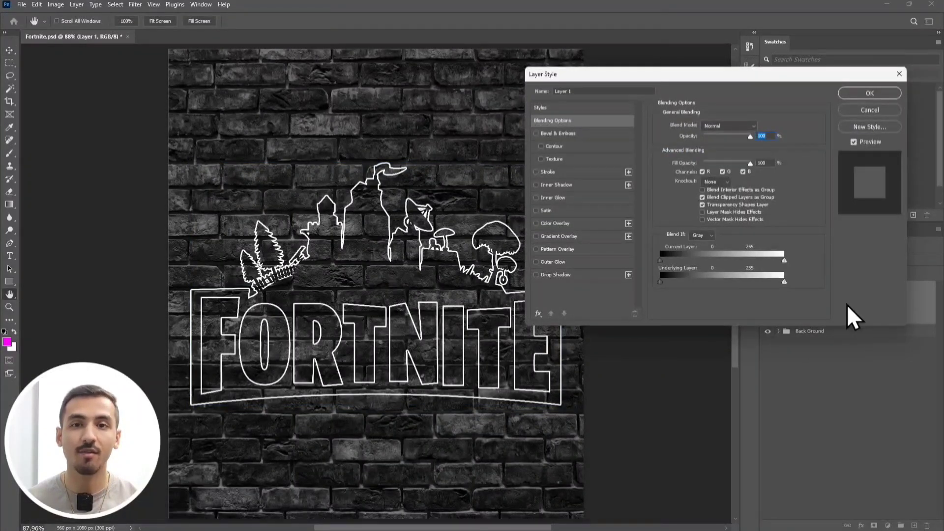
pyautogui.click(536, 173)
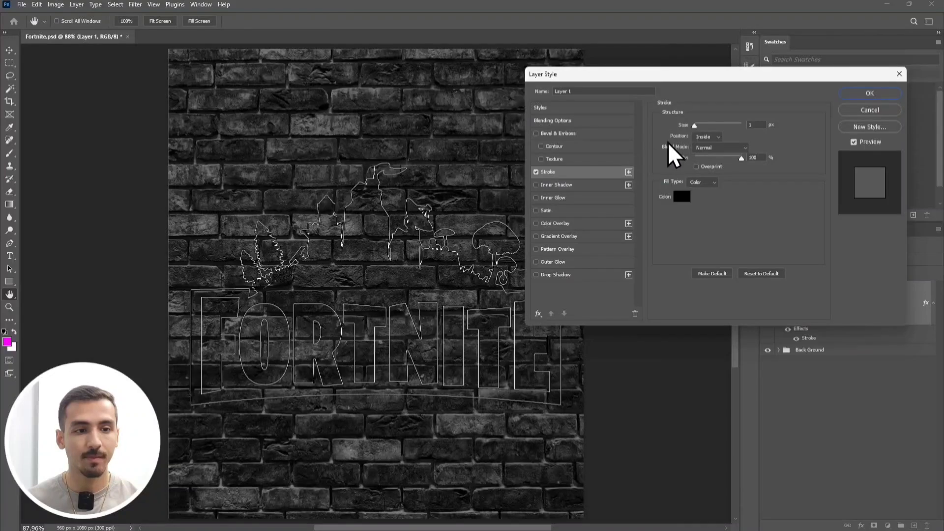
pyautogui.click(751, 125)
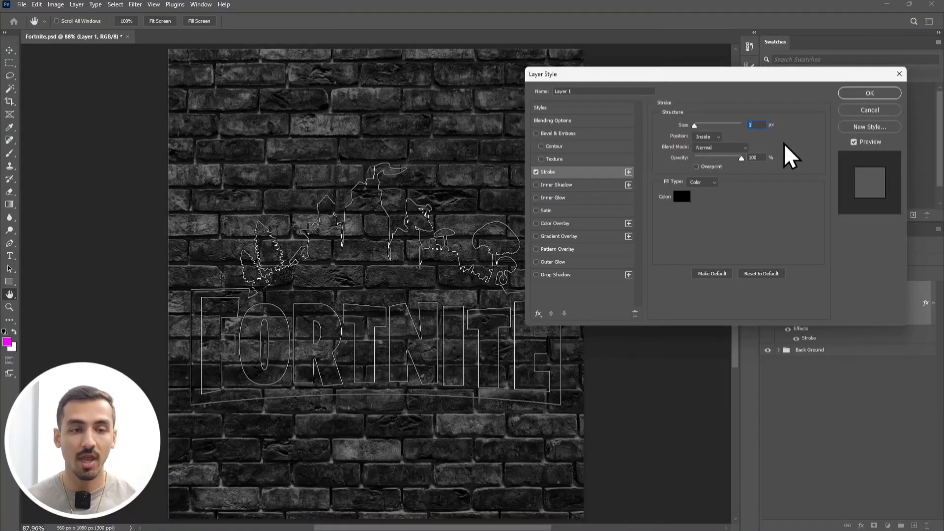
pyautogui.write('2')
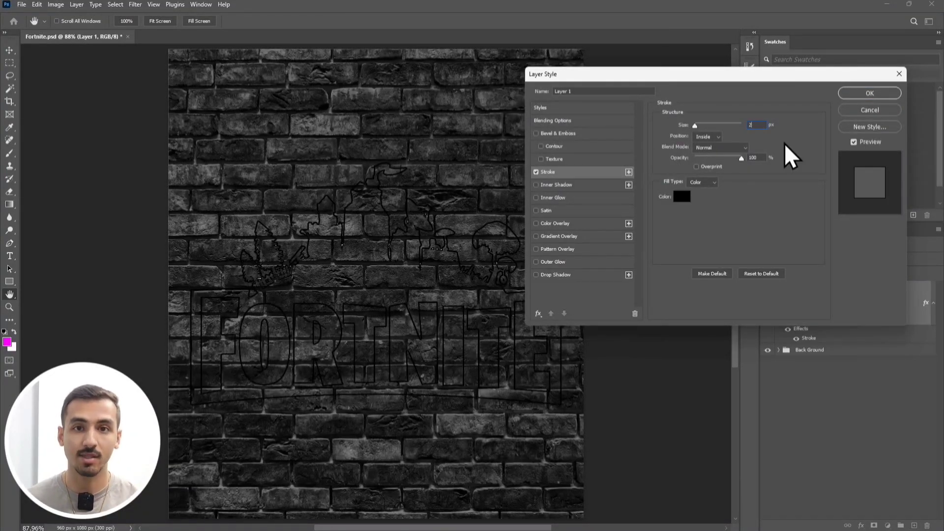
pyautogui.click(706, 139)
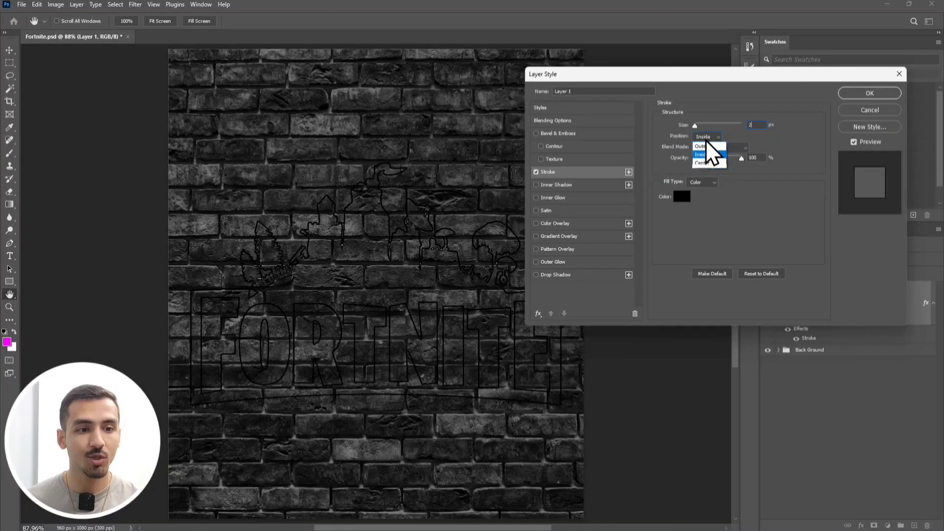
pyautogui.click(716, 146)
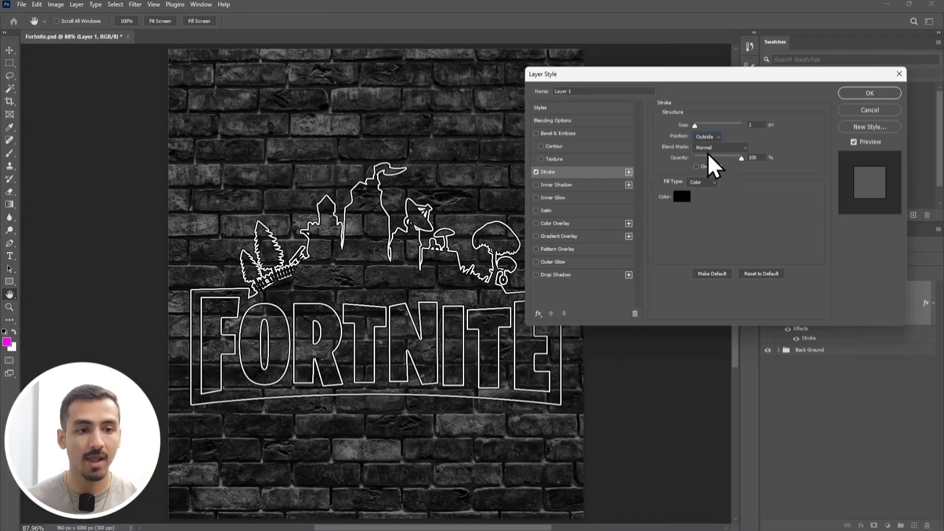
pyautogui.click(708, 150)
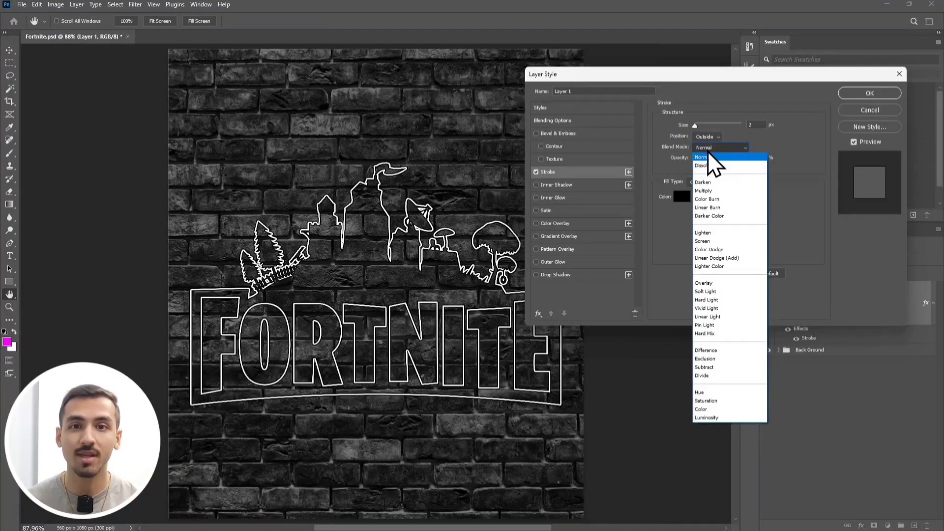
pyautogui.click(739, 258)
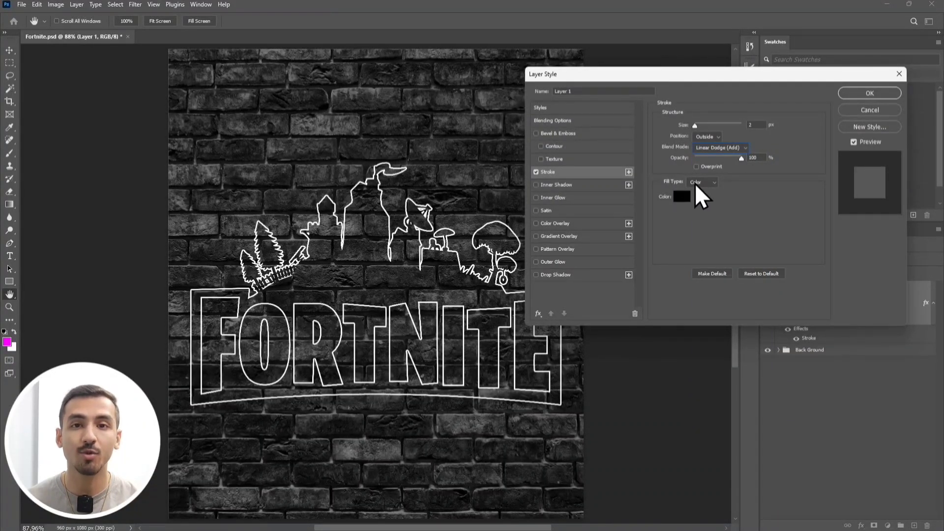
# Set the stroke color to magenta with hue 300, saturation 100 and brightness 100.
pyautogui.click(681, 196)
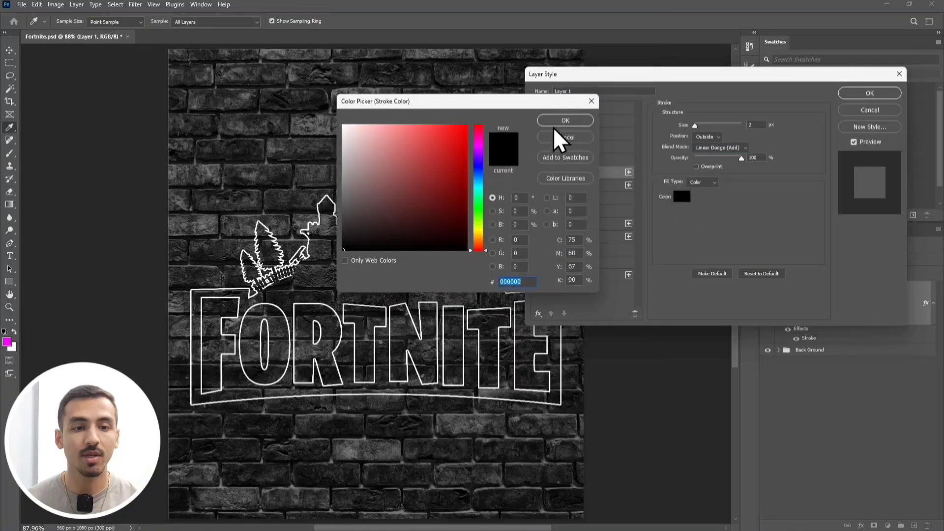
pyautogui.moveTo(525, 108)
pyautogui.mouseDown()
pyautogui.moveTo(669, 112)
pyautogui.moveTo(714, 100)
pyautogui.mouseUp()
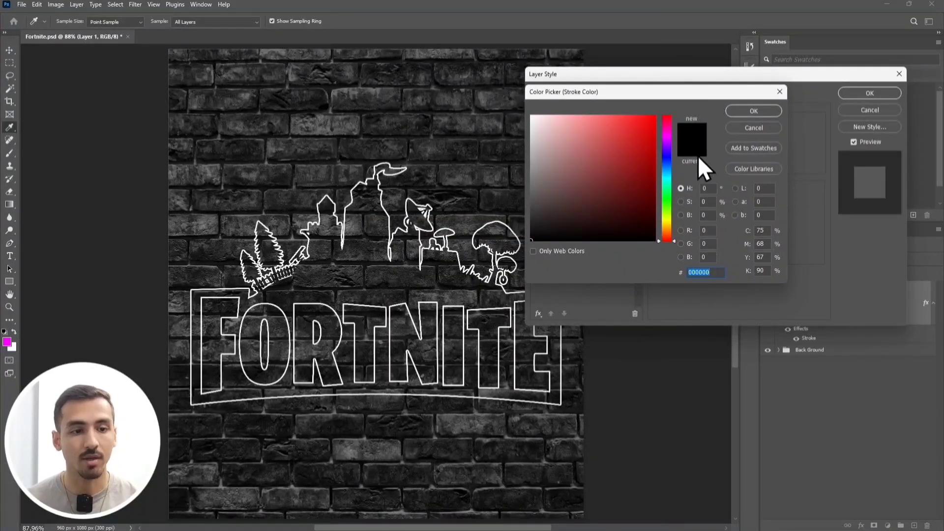
pyautogui.click(711, 188)
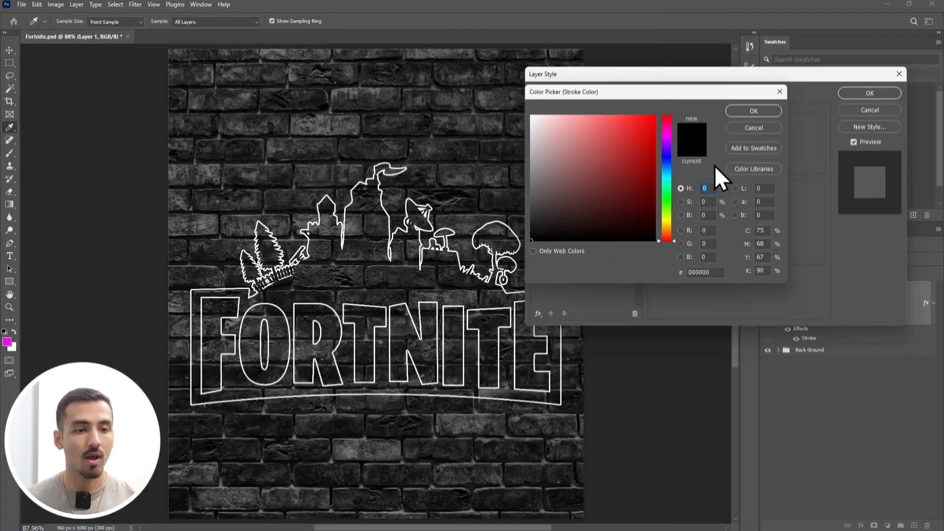
pyautogui.write('300')
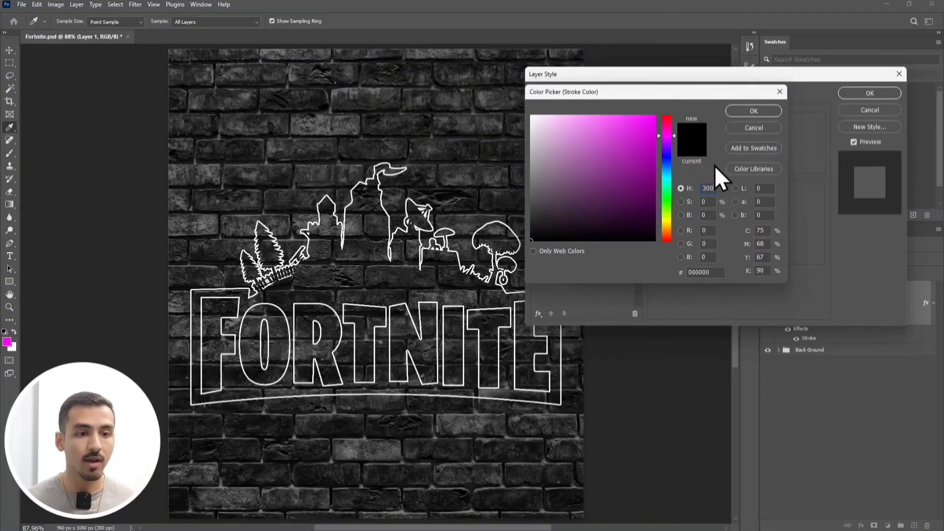
pyautogui.press('Tab')
pyautogui.write('100')
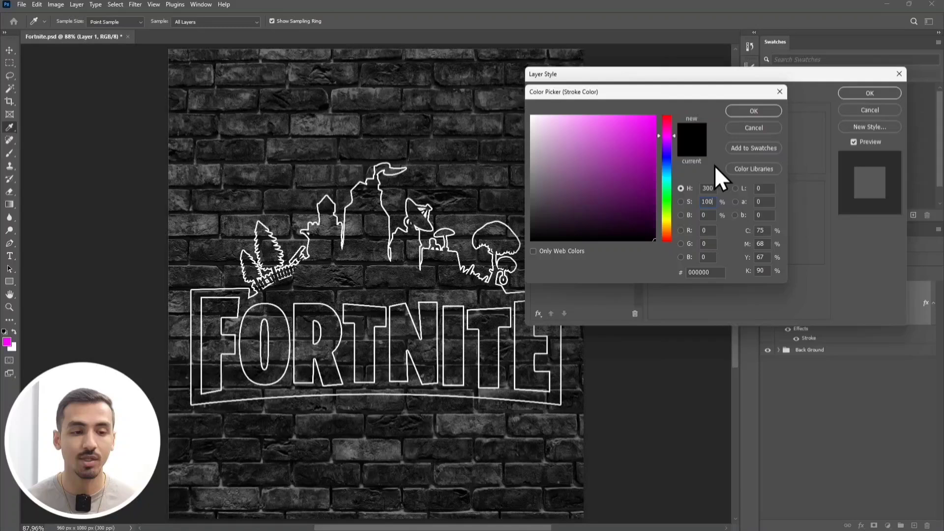
pyautogui.press('Tab')
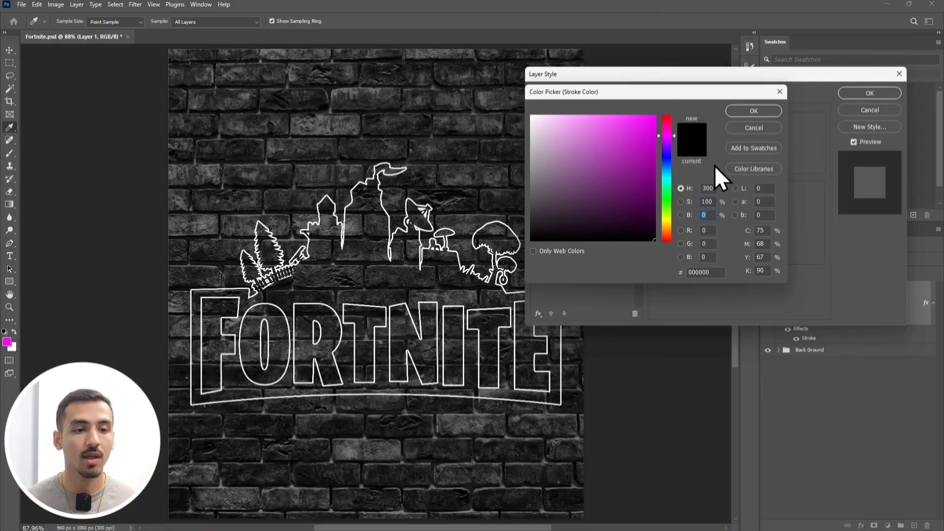
pyautogui.write('100')
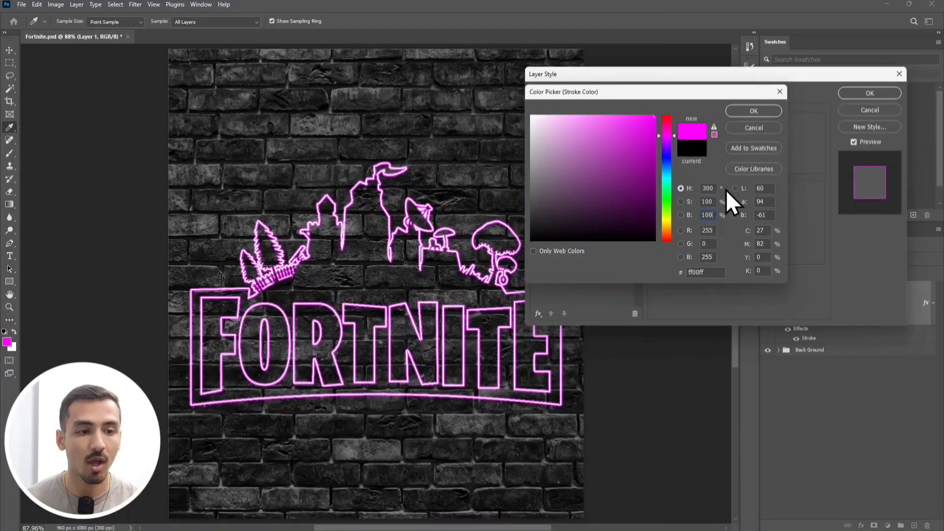
pyautogui.click(753, 111)
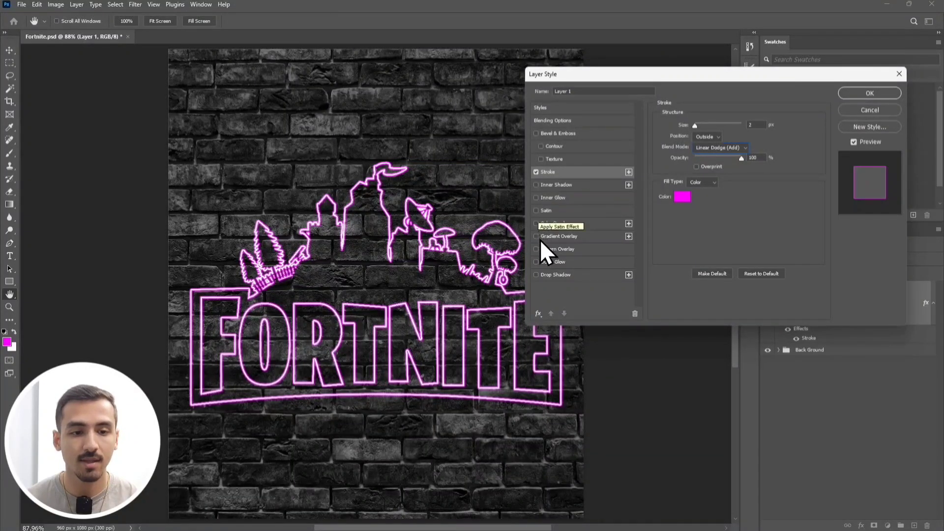
# Add an Outer Glow to the logo outline layer with Normal blend mode and 100% opacity.
pyautogui.click(536, 262)
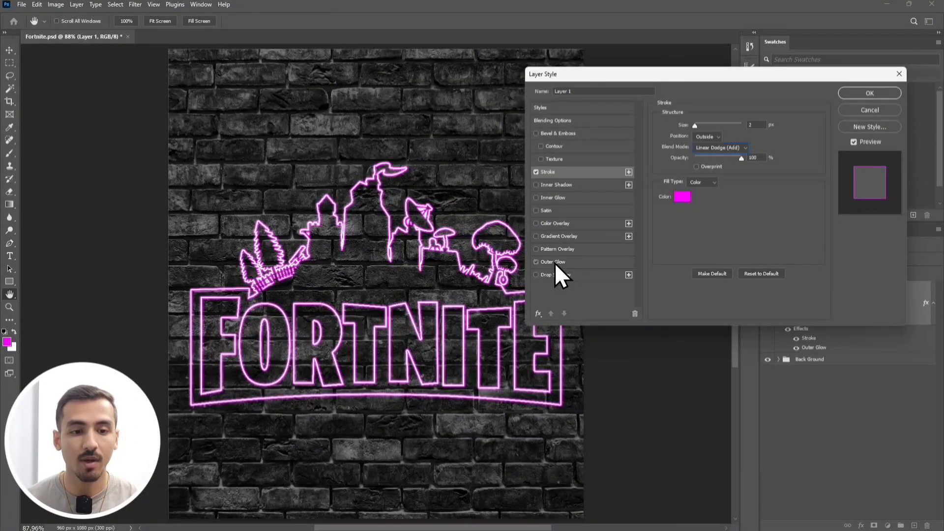
pyautogui.click(555, 263)
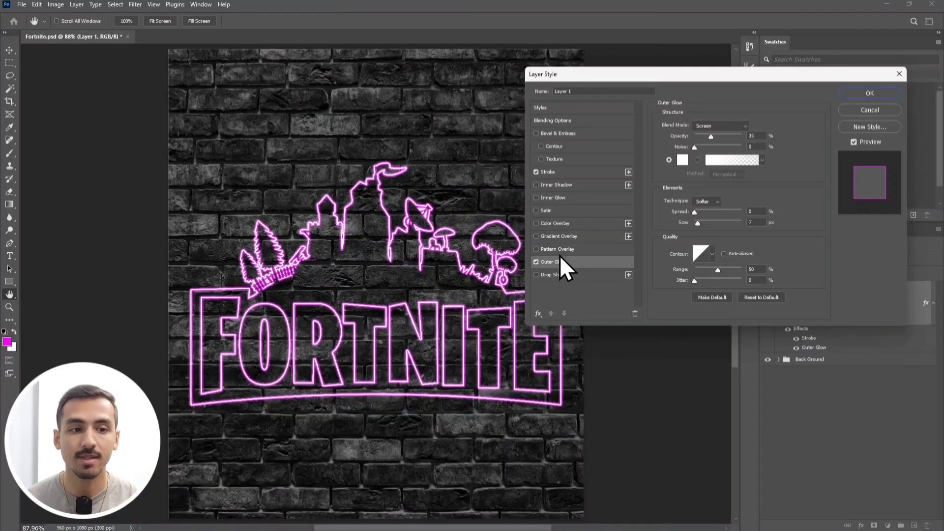
pyautogui.click(705, 125)
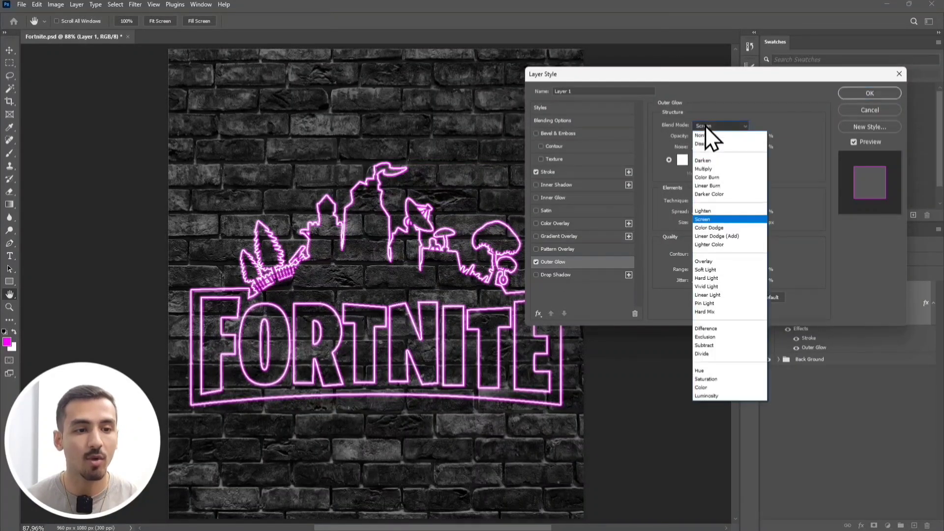
pyautogui.click(712, 136)
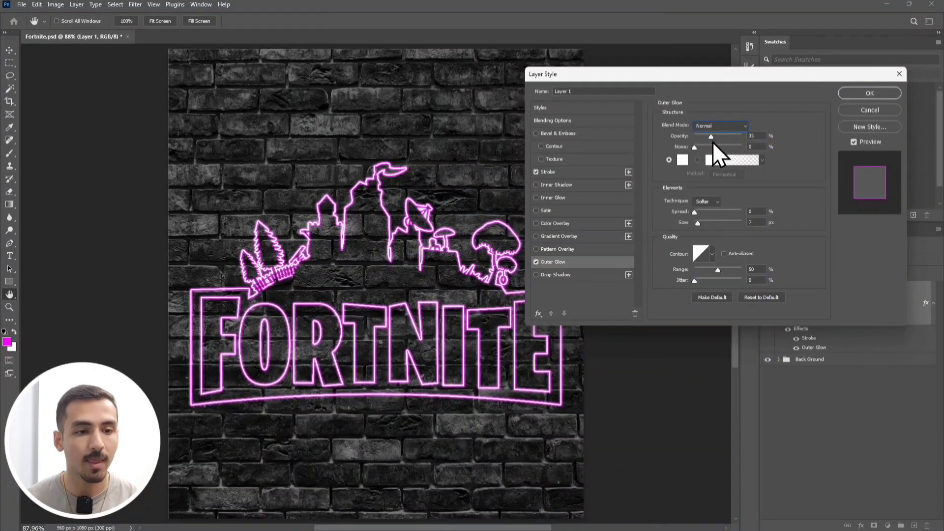
pyautogui.moveTo(713, 137); pyautogui.dragTo(754, 140)
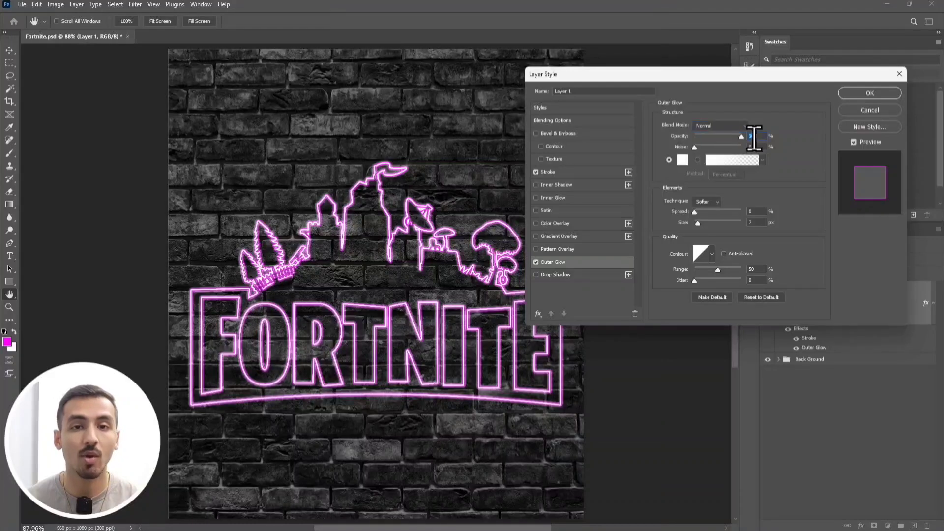
# Set the Outer Glow color to magenta with hue 300, saturation 100 and brightness 100.
pyautogui.click(669, 162)
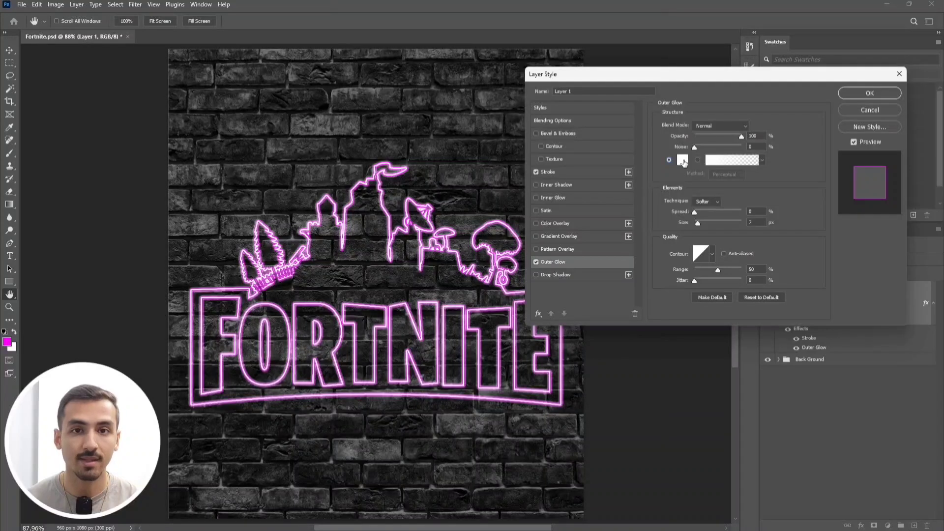
pyautogui.click(682, 160)
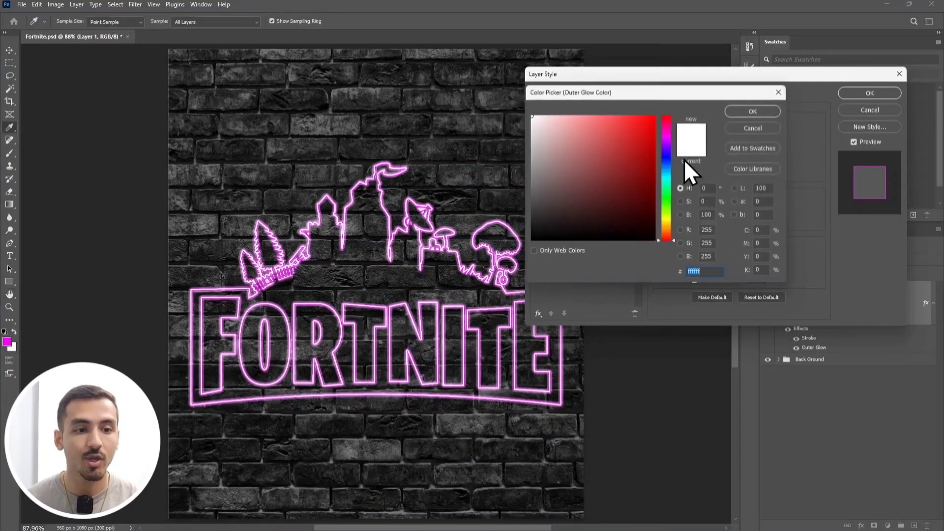
pyautogui.click(707, 188)
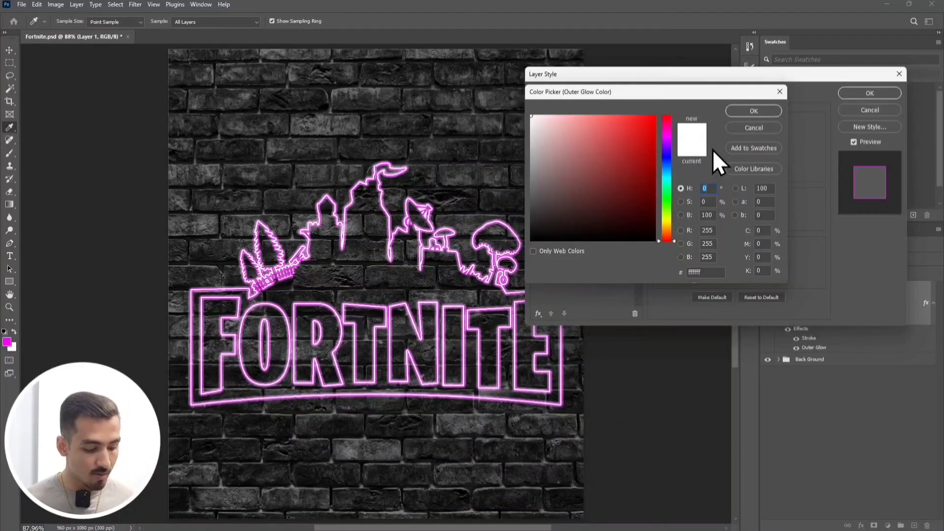
pyautogui.write('300')
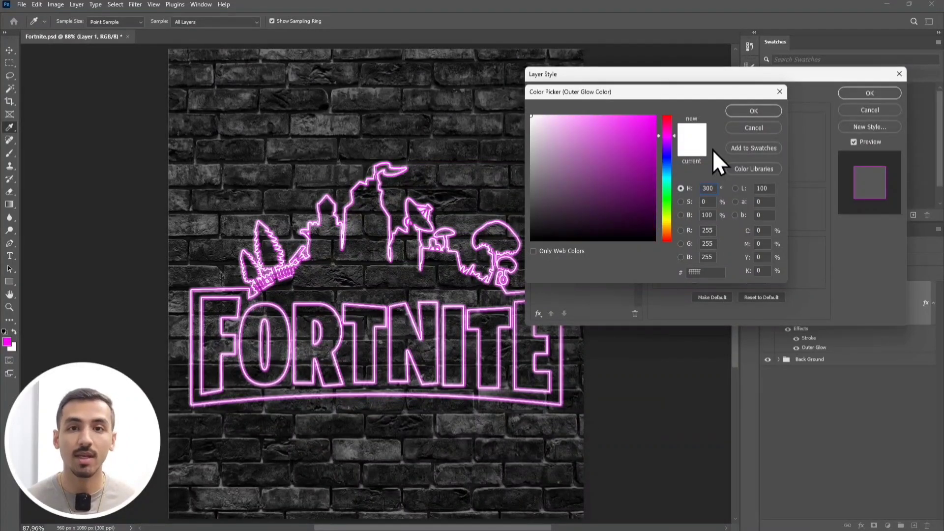
pyautogui.press('Tab')
pyautogui.write('100')
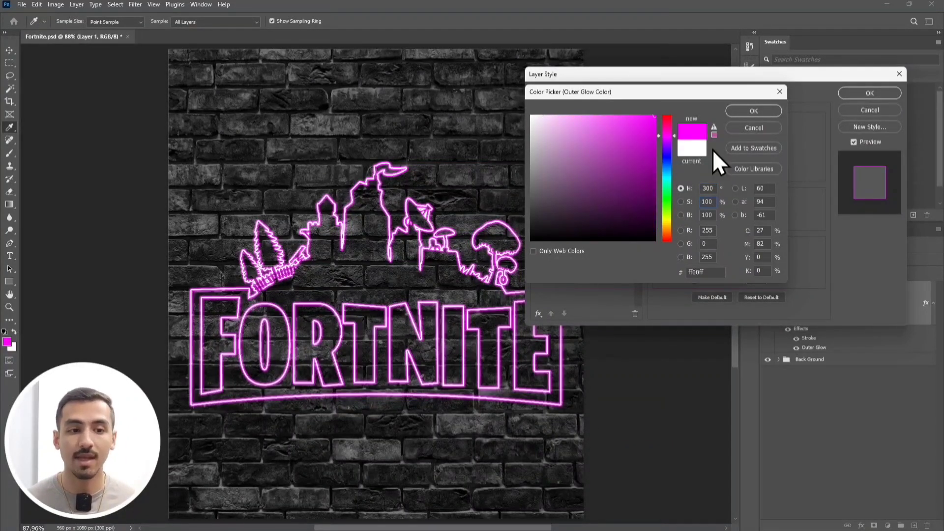
pyautogui.press('Tab')
pyautogui.write('100')
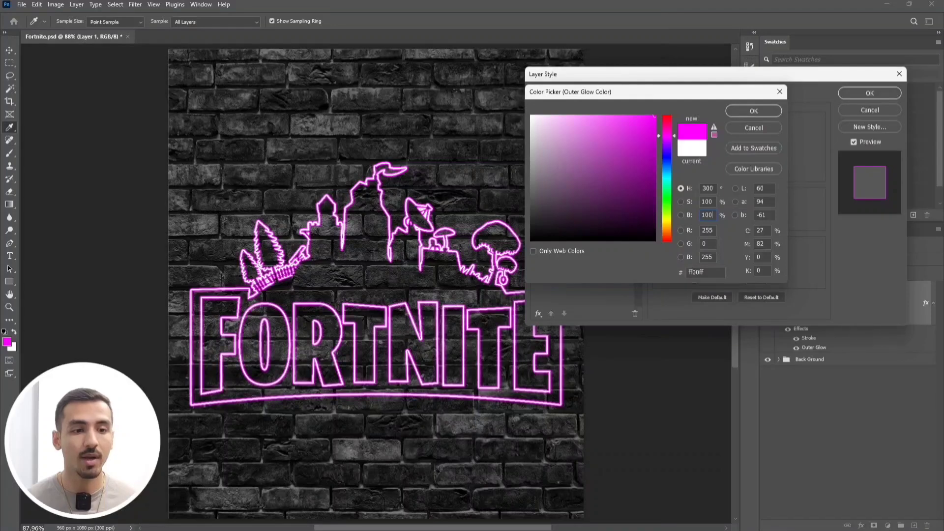
pyautogui.click(741, 109)
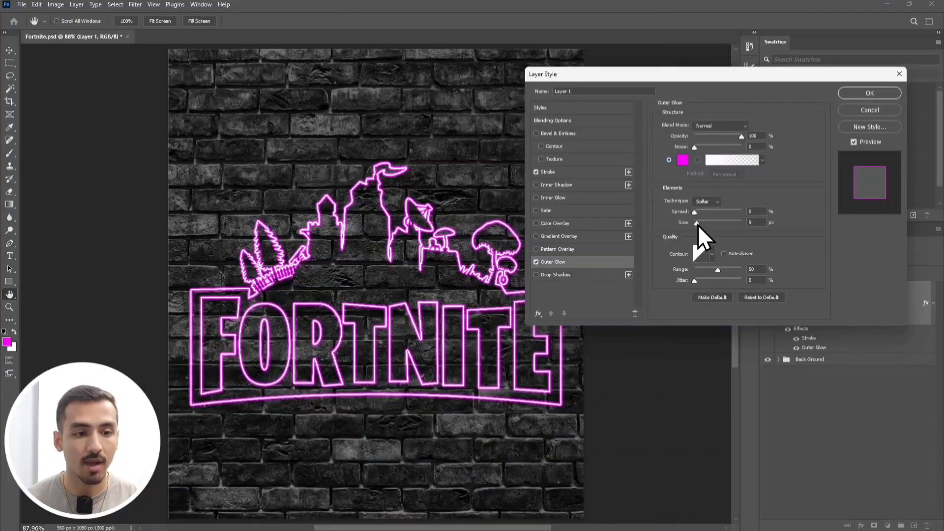
# Set the Outer Glow size to 30 px, apply the layer style and collapse the layer's effects list.
pyautogui.moveTo(697, 225); pyautogui.dragTo(704, 226)
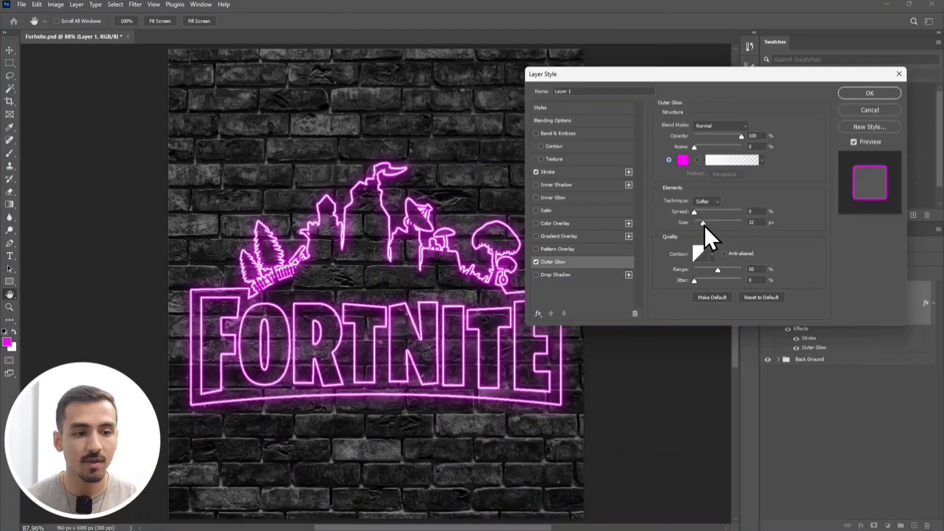
pyautogui.moveTo(704, 225); pyautogui.dragTo(704, 225)
pyautogui.write('30')
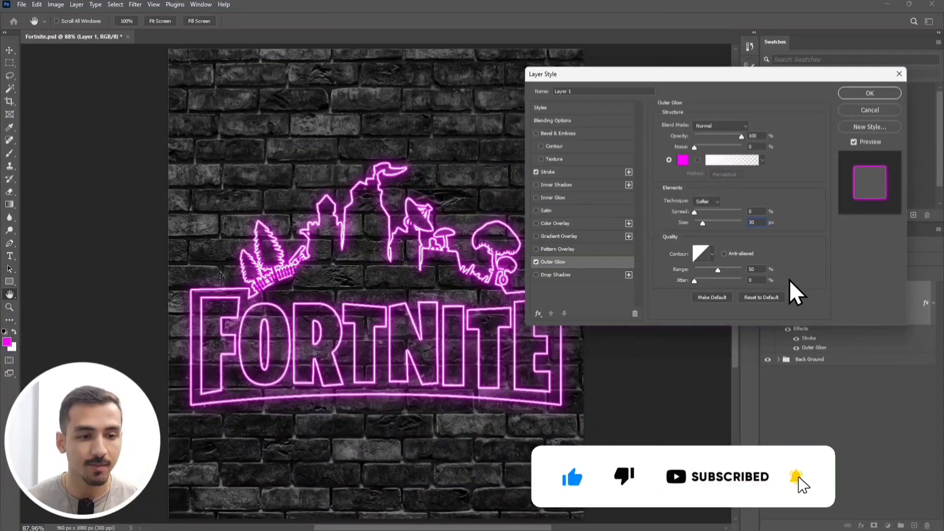
pyautogui.click(872, 94)
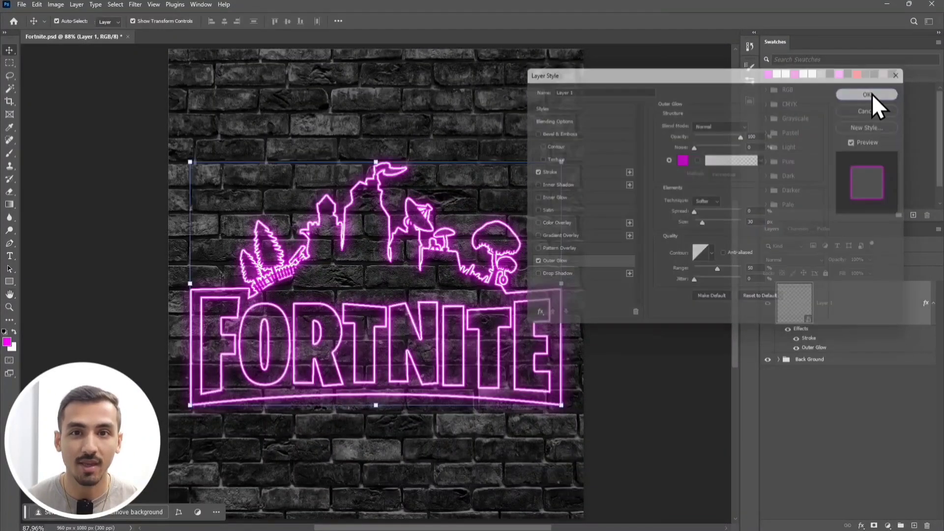
pyautogui.click(933, 303)
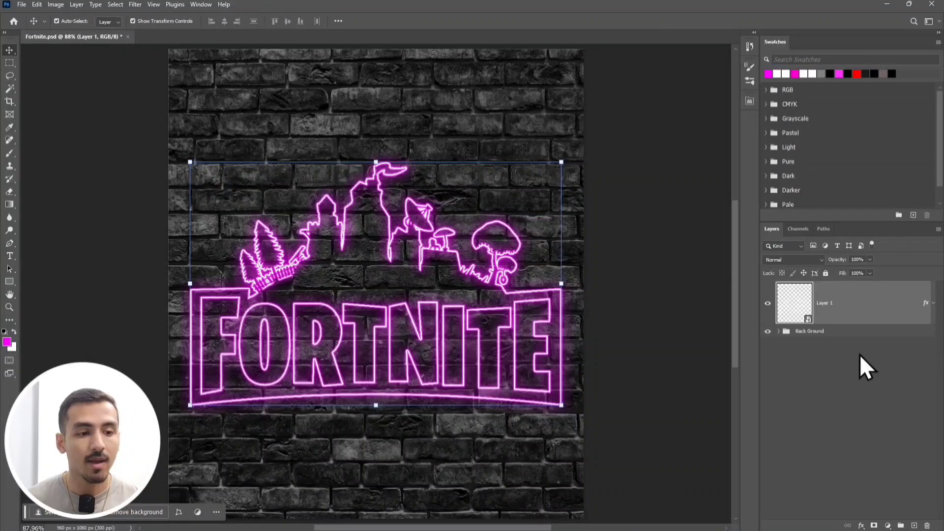
pyautogui.click(808, 368)
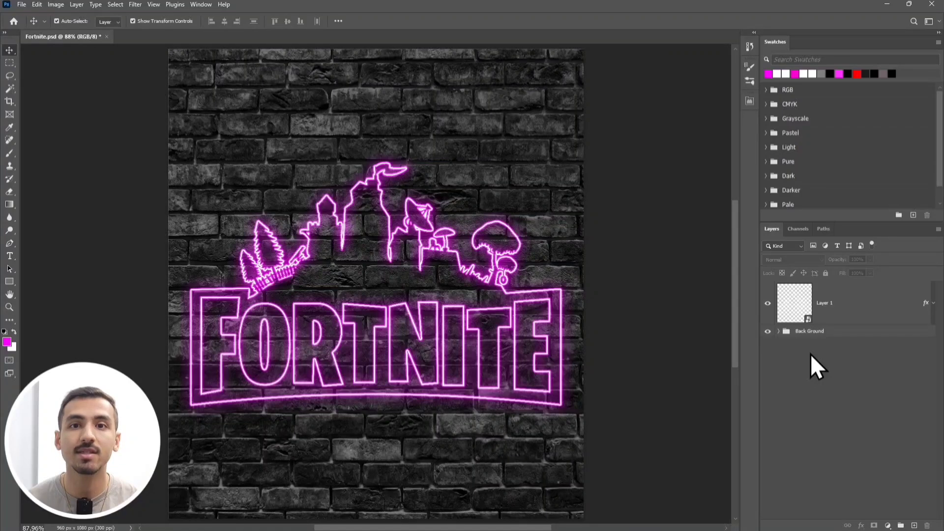
# Duplicate the neon logo layer and place a new empty layer beneath both logo layers, above the Back Ground group.
pyautogui.click(850, 308)
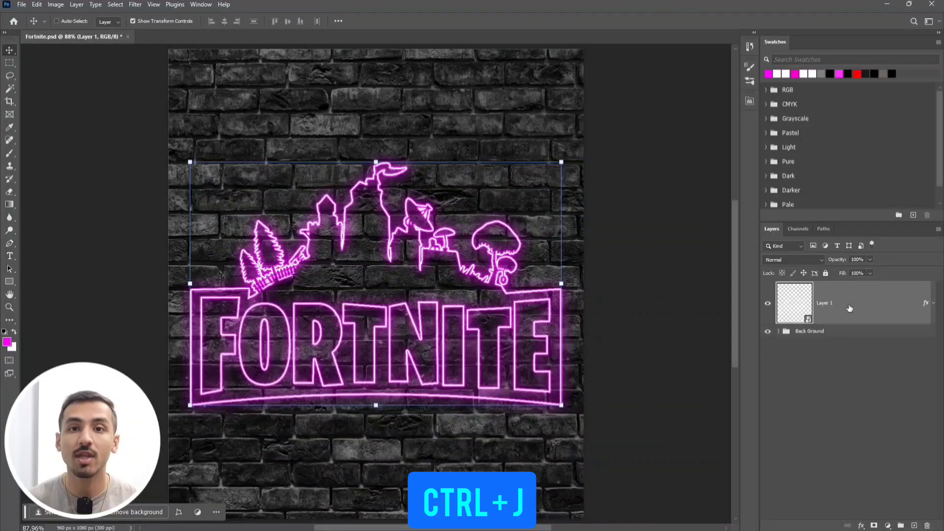
pyautogui.hotkey('ctrl', 'j')
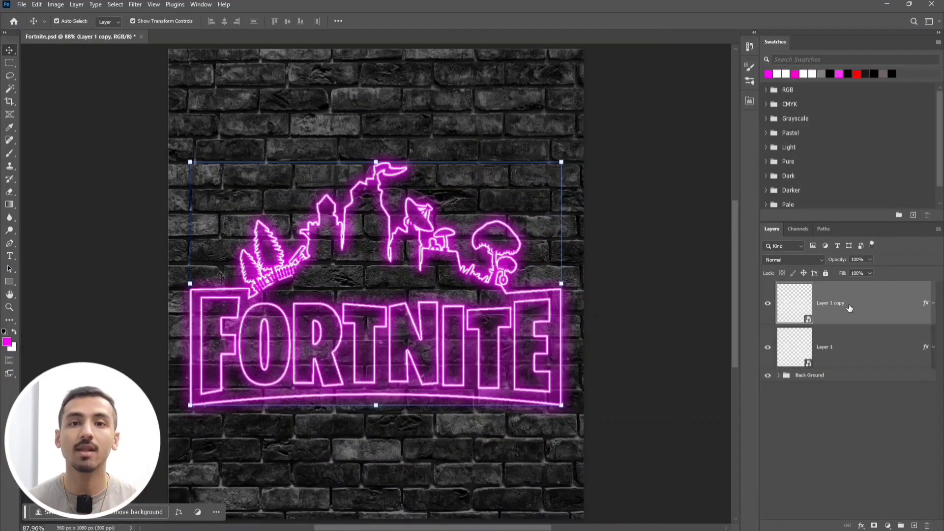
pyautogui.click(804, 410)
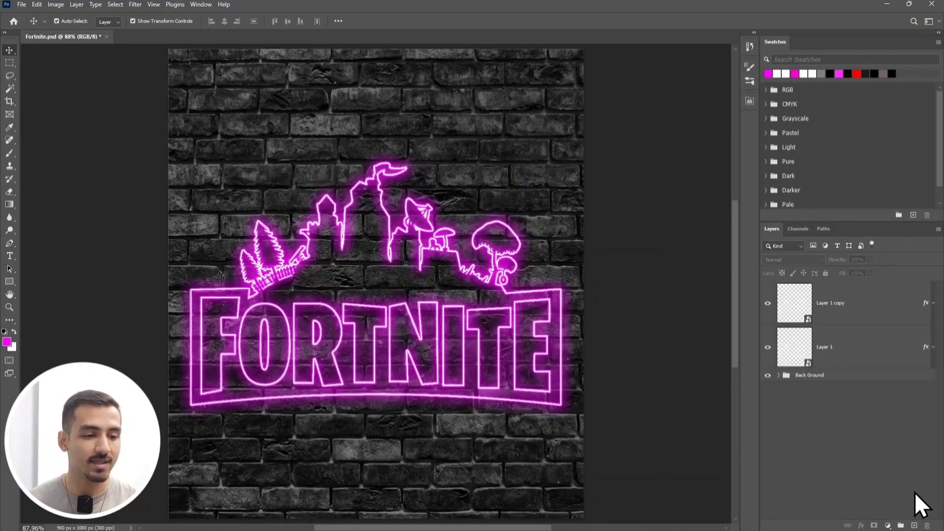
pyautogui.click(914, 526)
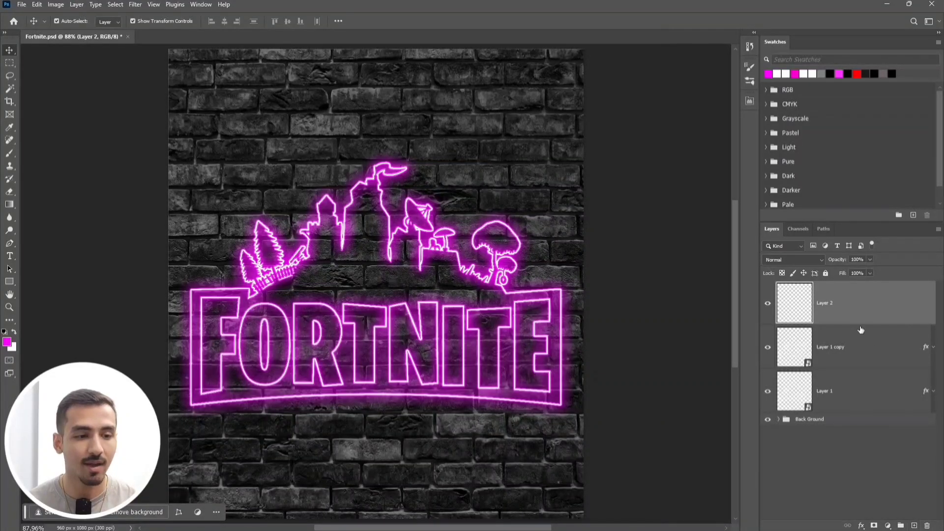
pyautogui.moveTo(845, 311); pyautogui.dragTo(846, 407)
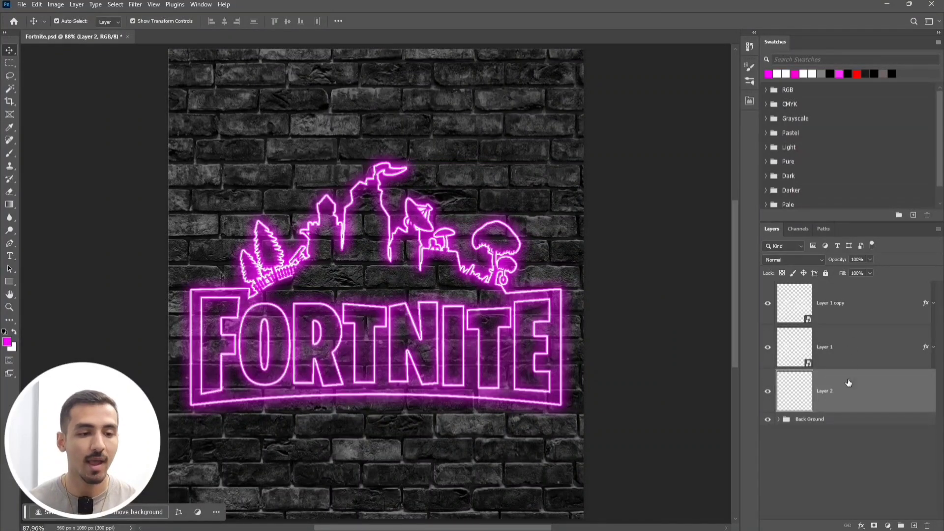
# Set up the Brush tool with a soft tip of 1200 px size and 0% hardness.
pyautogui.click(9, 155)
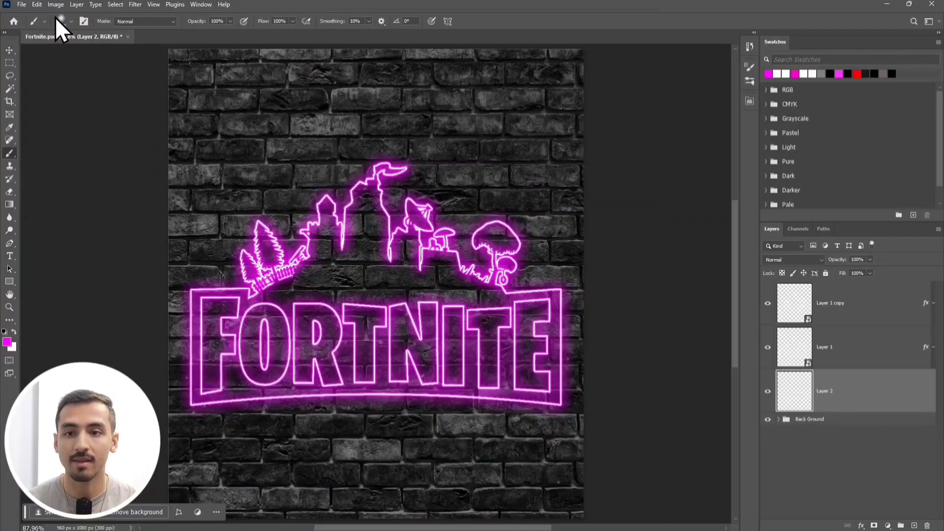
pyautogui.click(69, 22)
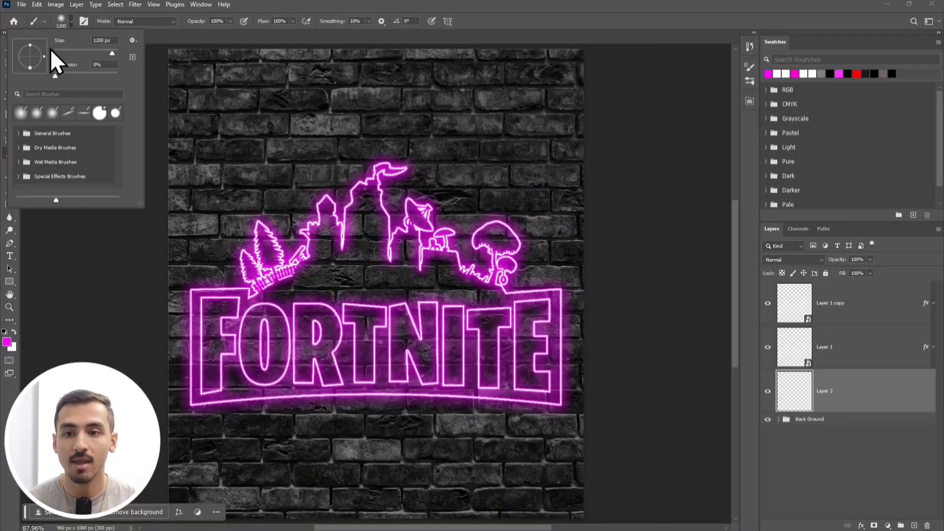
pyautogui.click(107, 40)
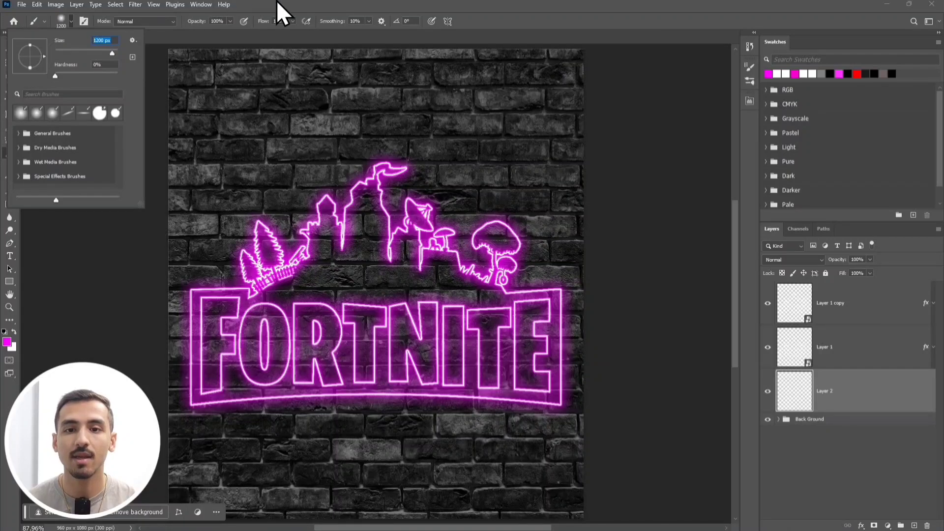
pyautogui.press('Return')
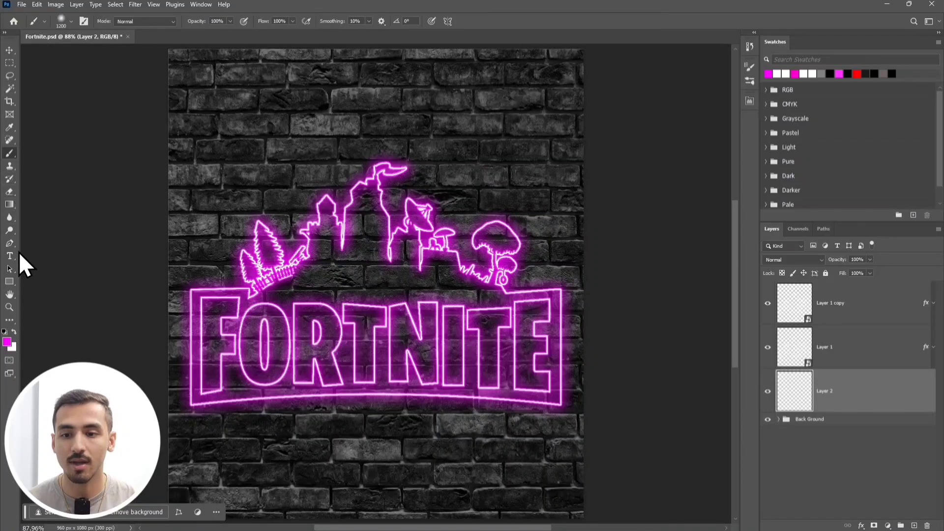
# Use a magenta foreground color (hue 300, saturation 100, brightness 100) and paint one large soft dab over the logo's center on Layer 2.
pyautogui.click(7, 343)
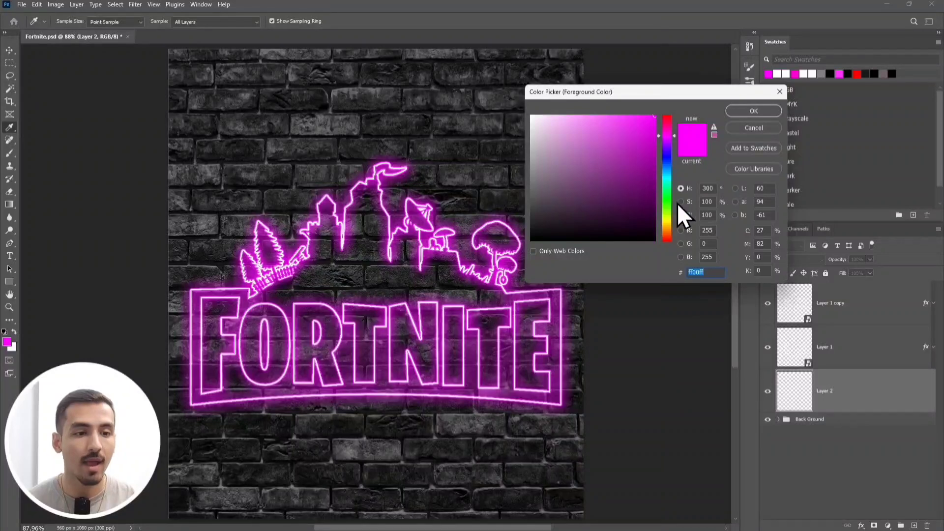
pyautogui.click(714, 188)
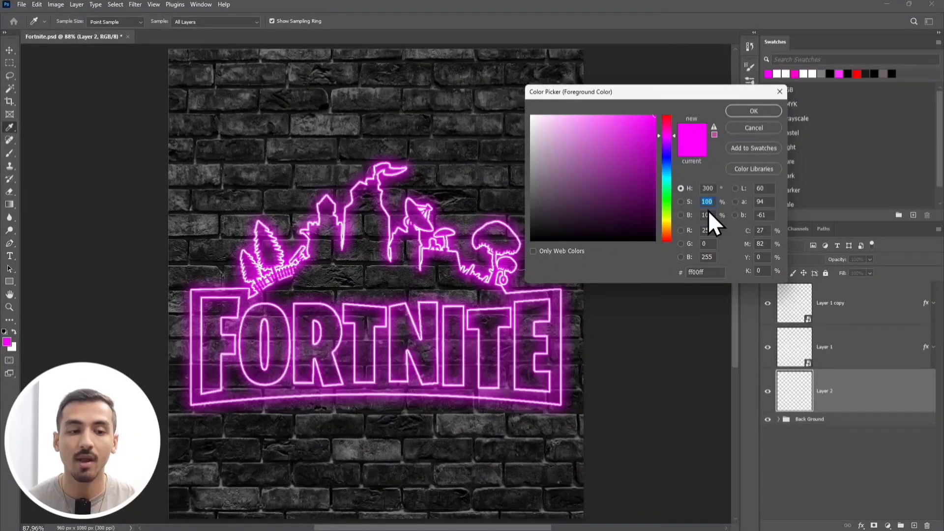
pyautogui.press('Tab')
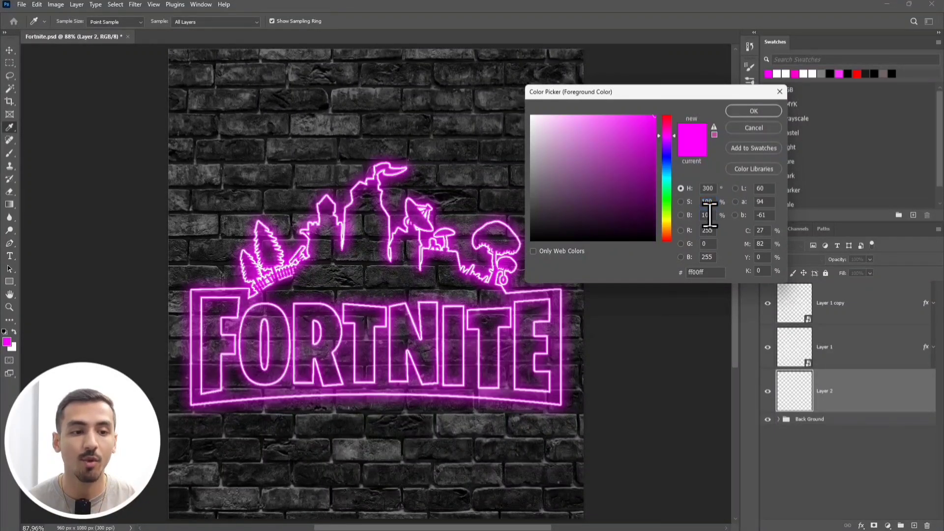
pyautogui.click(757, 109)
pyautogui.press('b')
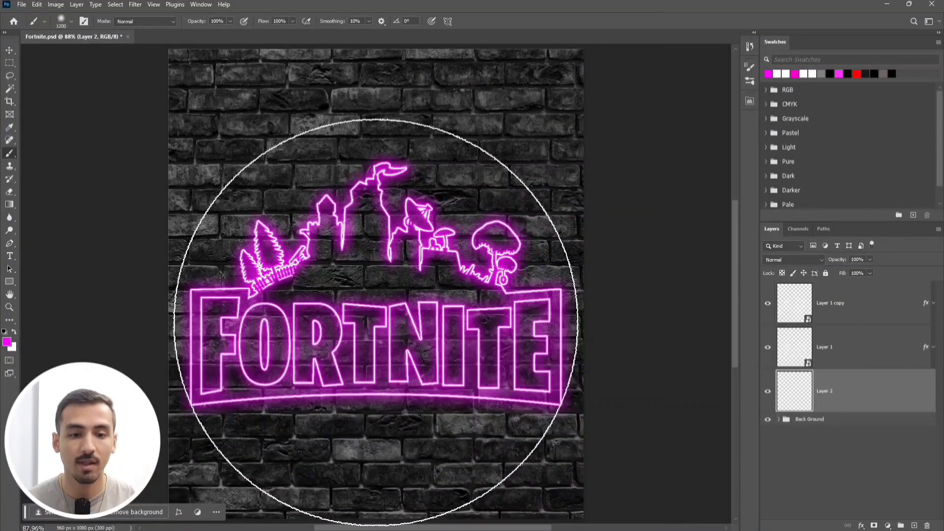
pyautogui.click(376, 322)
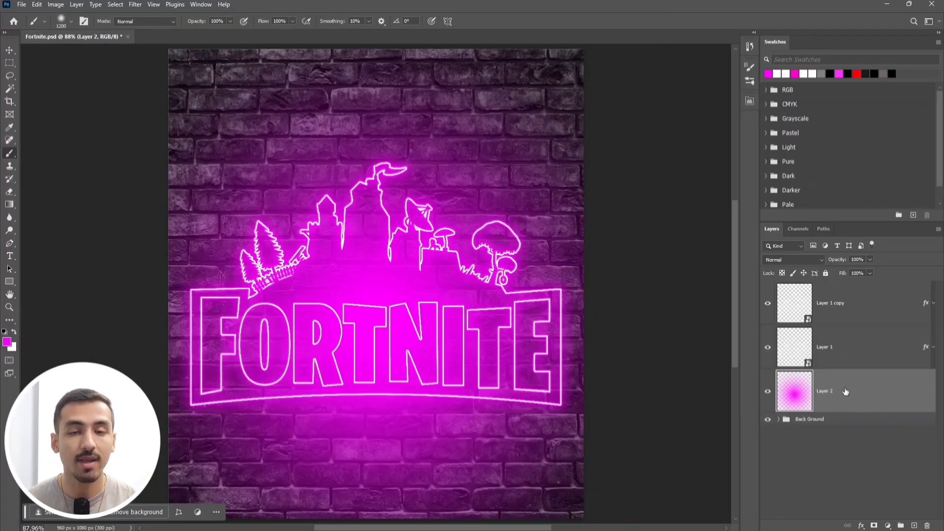
# Set the blend mode of the painted glow layer to Overlay and inspect the neon logo up close.
pyautogui.click(819, 261)
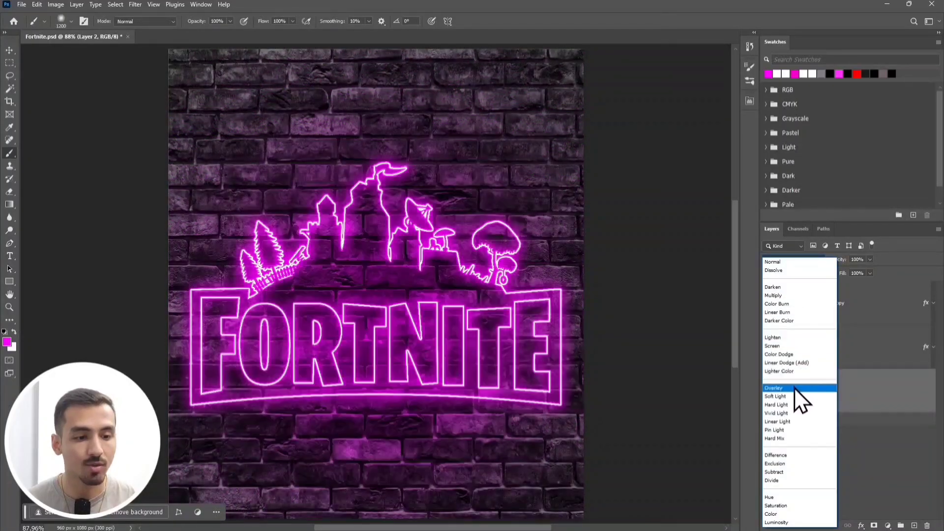
pyautogui.click(794, 388)
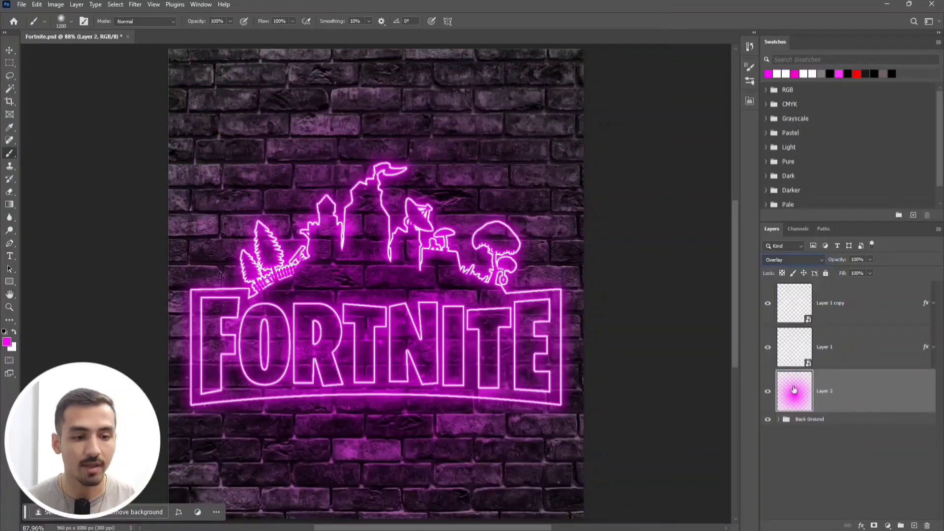
pyautogui.click(767, 435)
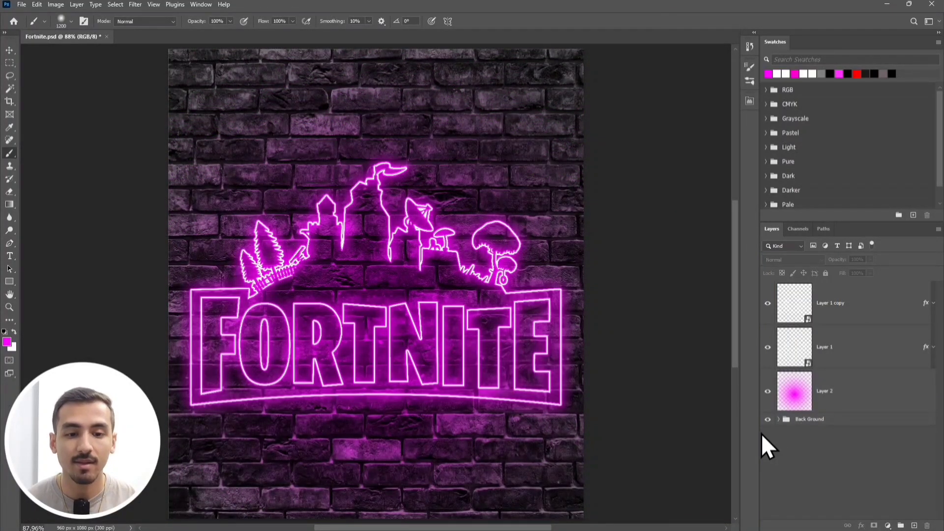
pyautogui.scroll(5, 396, 344)
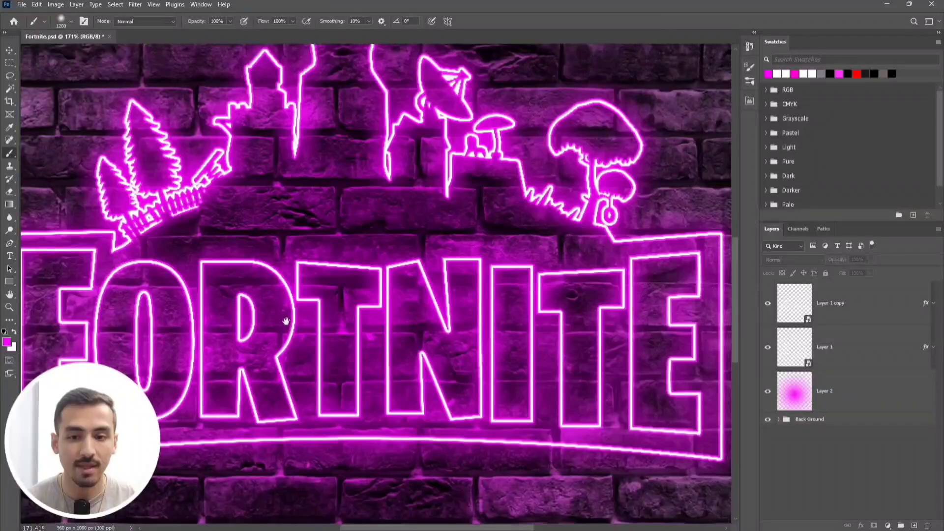
pyautogui.moveTo(286, 321); pyautogui.dragTo(354, 366)
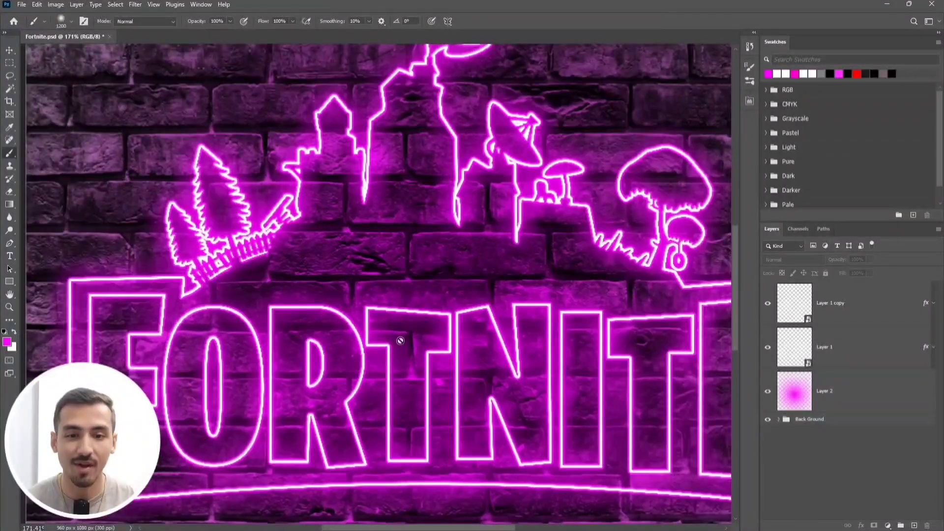
pyautogui.scroll(-3, 400, 340)
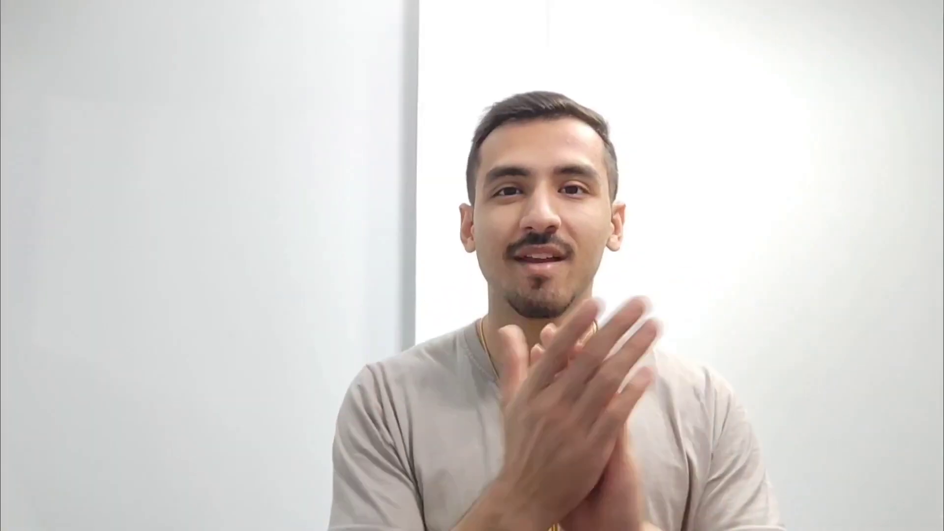